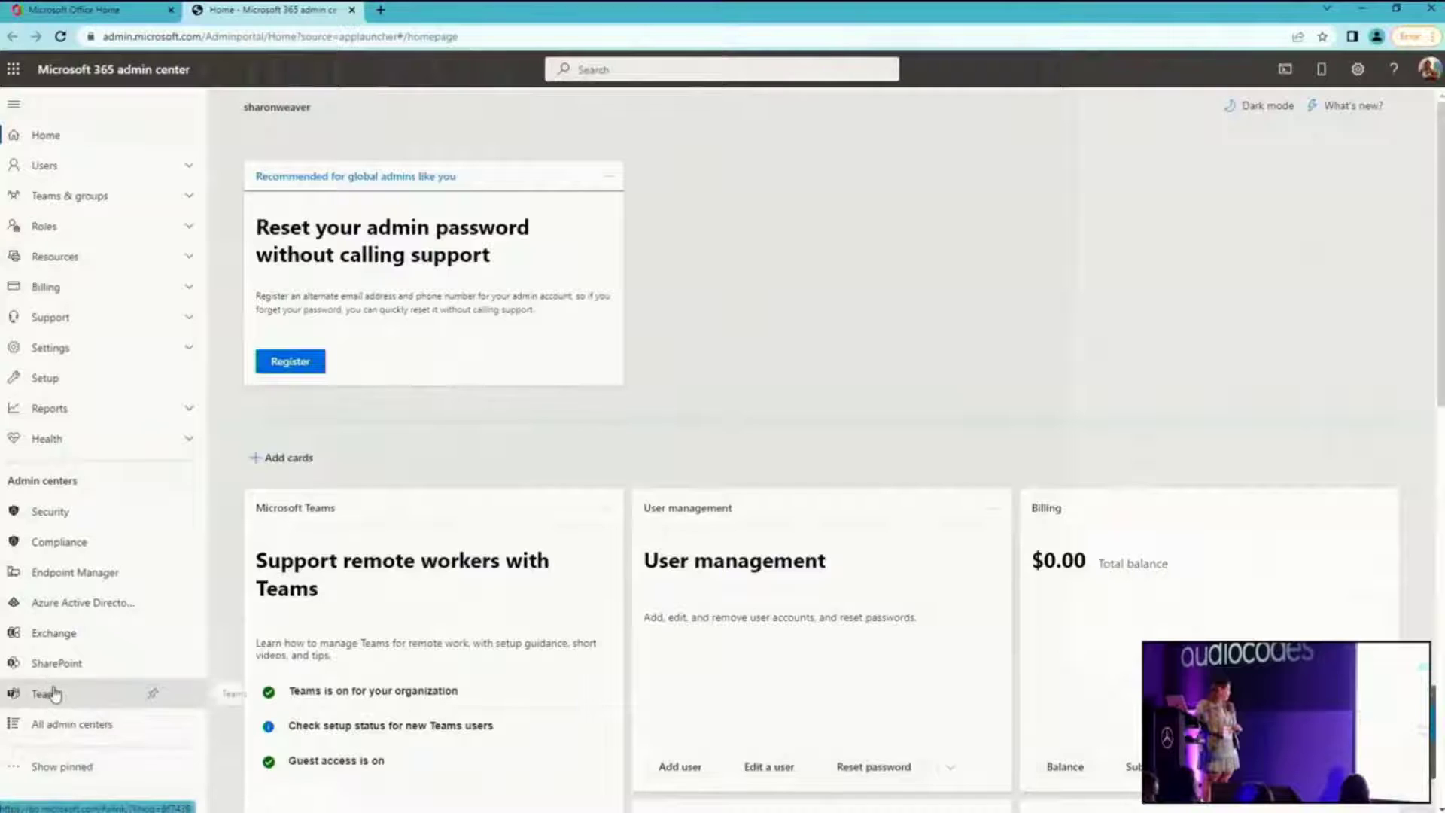
- Open the Teams admin center and go to the Manage apps page for Teams apps
{"action": "left_click", "coordinate": [33, 693]}
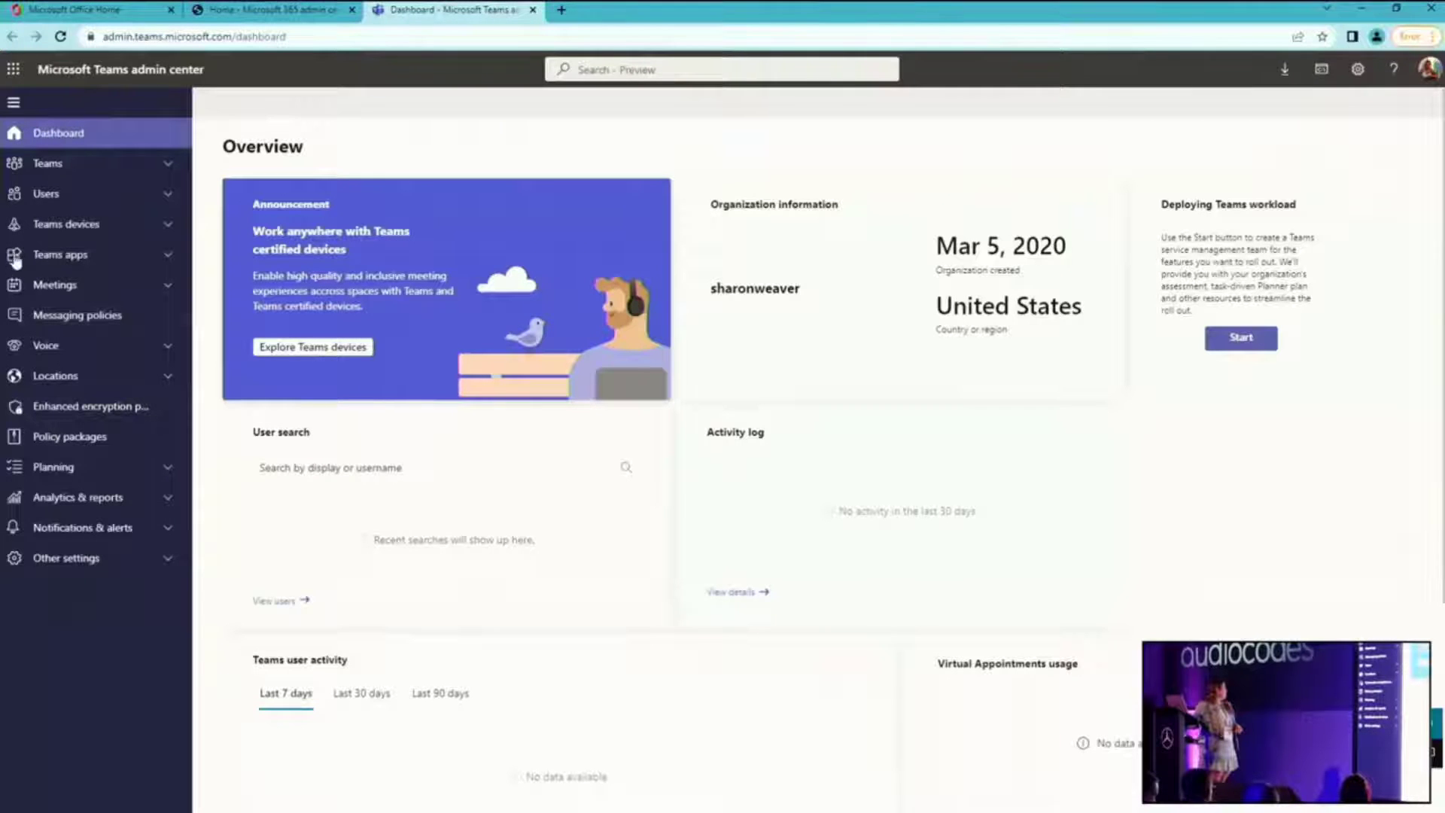
{"action": "left_click", "coordinate": [167, 257]}
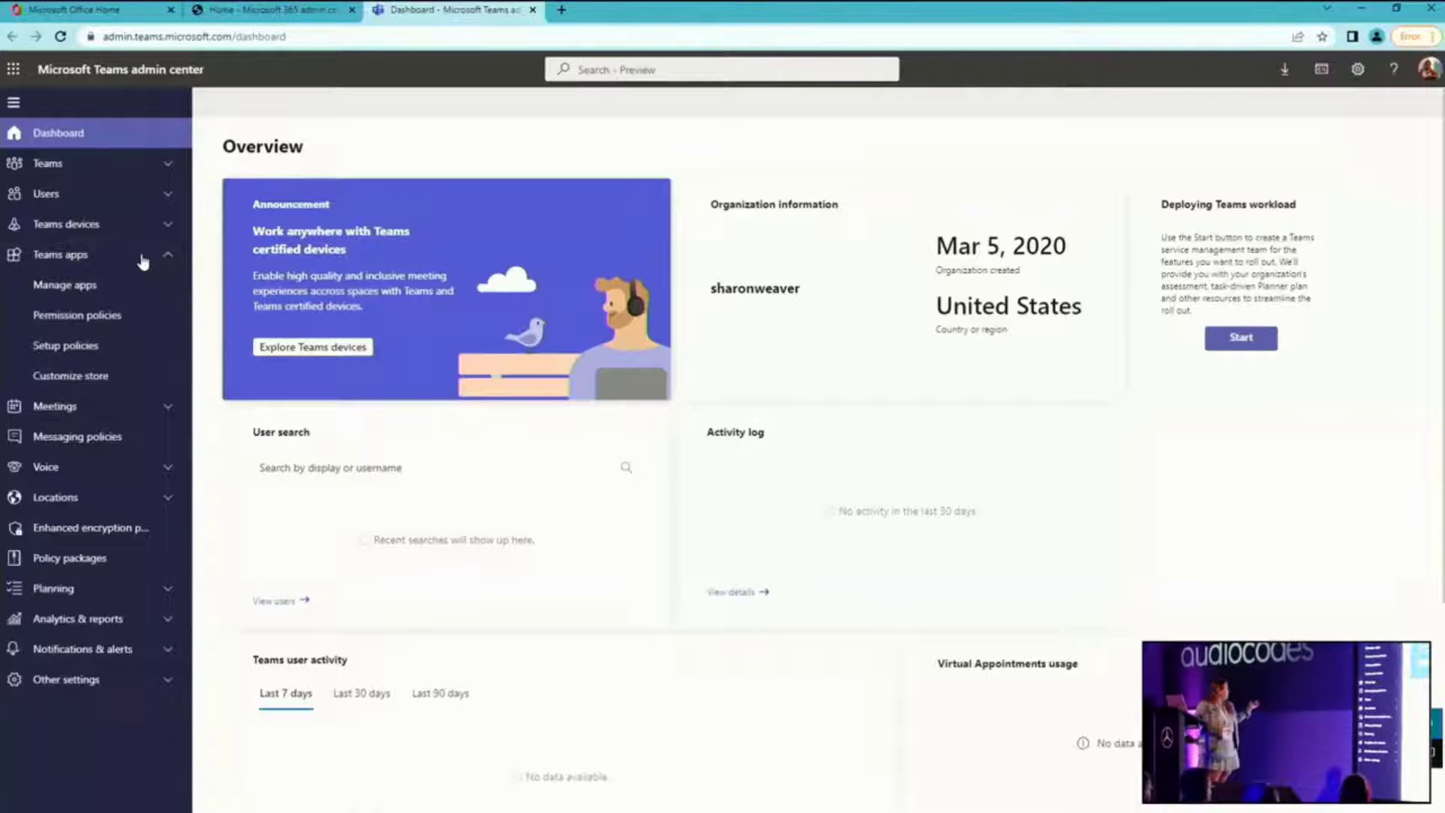
{"action": "left_click", "coordinate": [72, 293]}
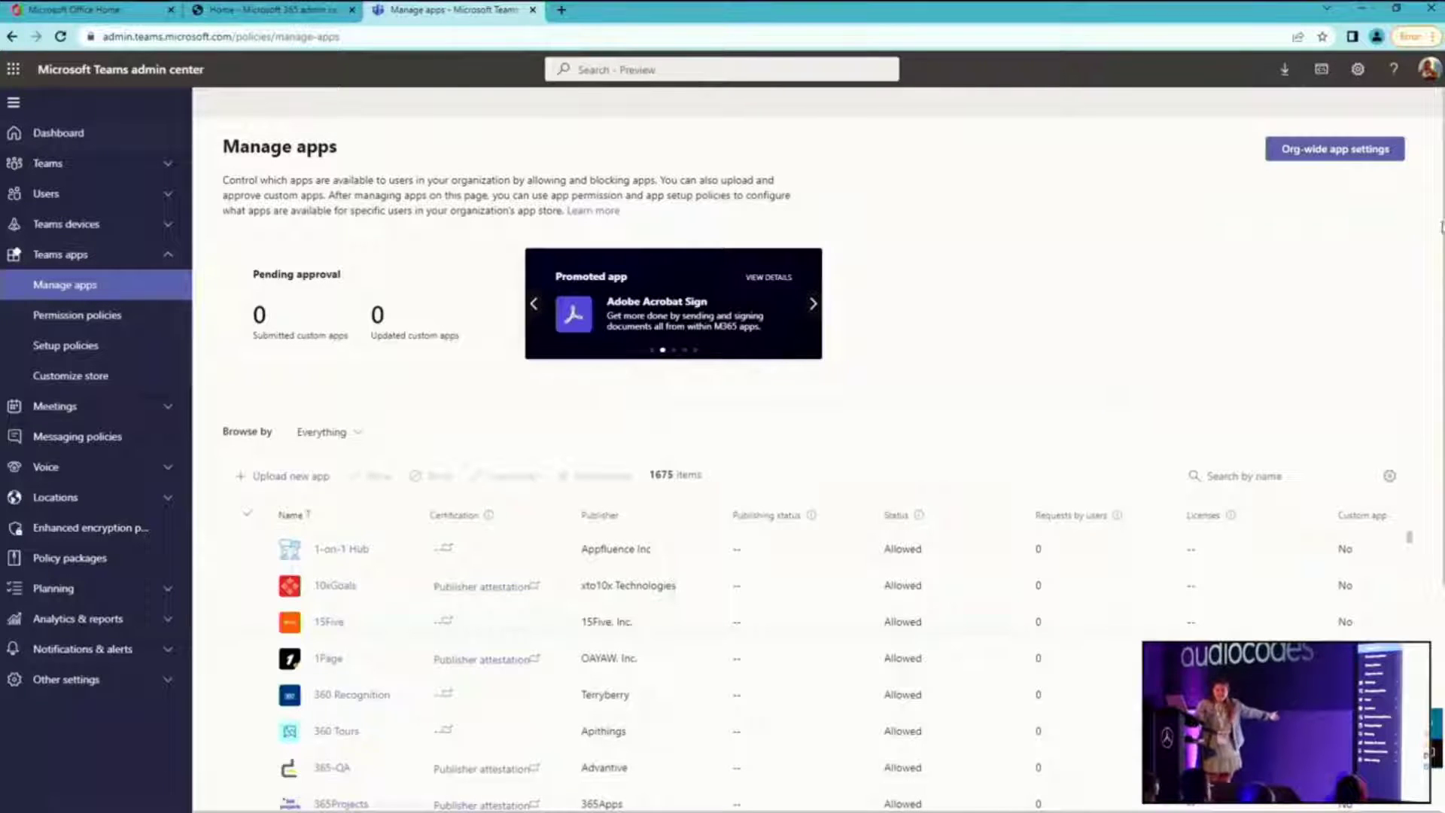
- Review the org-wide app settings for tailored, third-party and custom apps and external access, then close them without saving
{"action": "left_click", "coordinate": [1352, 154]}
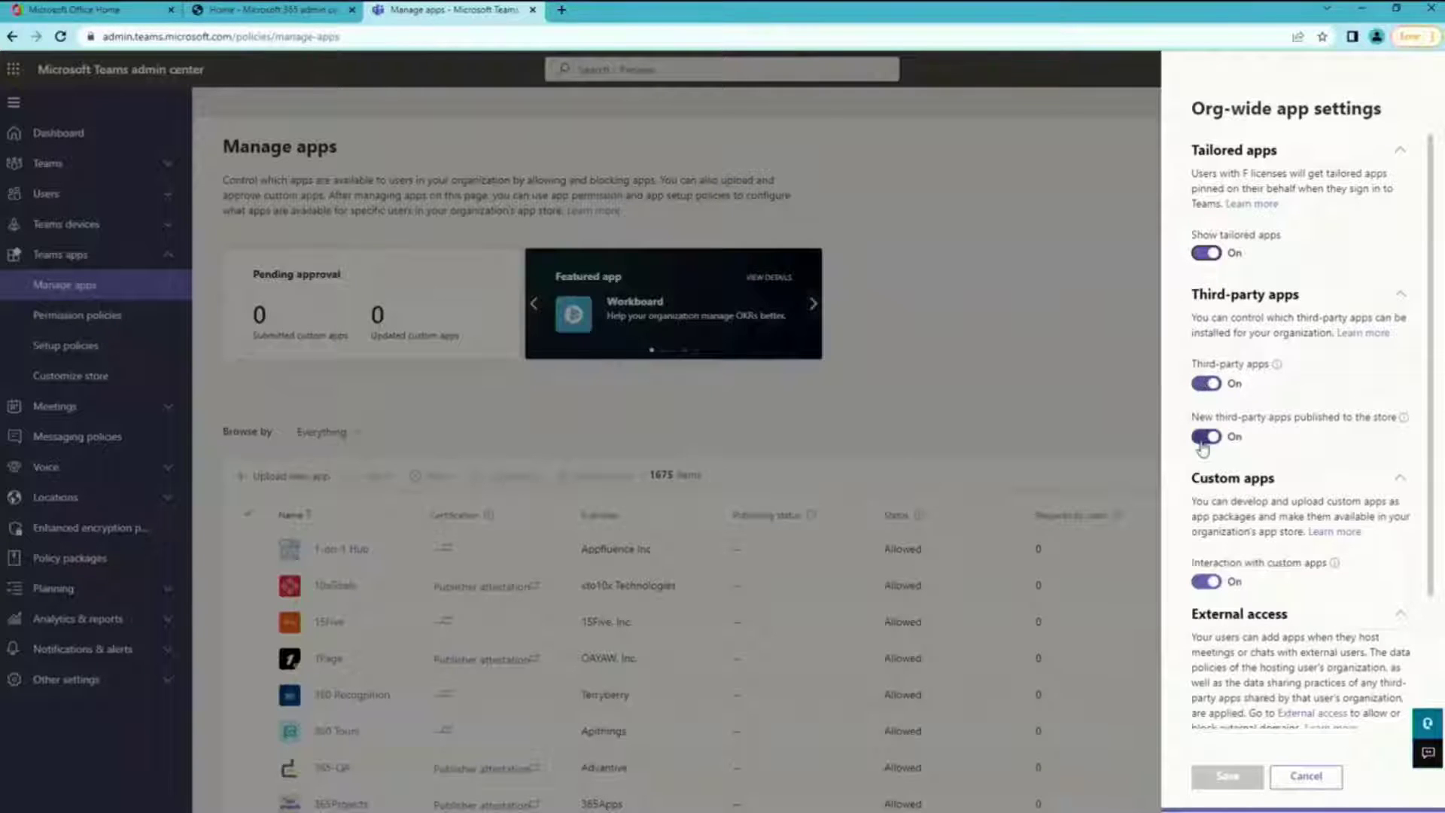
{"action": "scroll", "coordinate": [1270, 553], "scroll_direction": "down", "scroll_amount": 2}
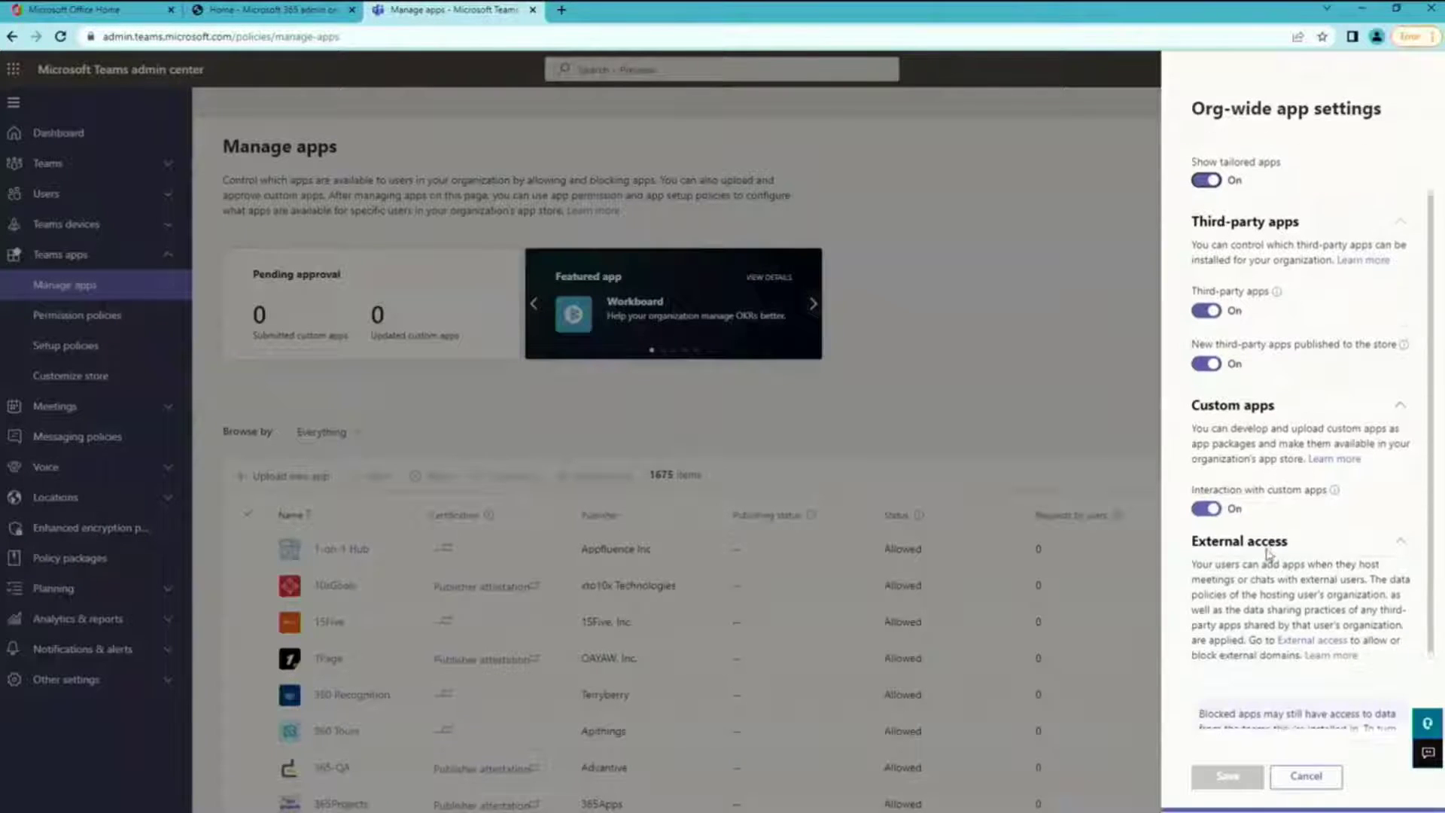
{"action": "scroll", "coordinate": [1294, 501], "scroll_direction": "down", "scroll_amount": 2}
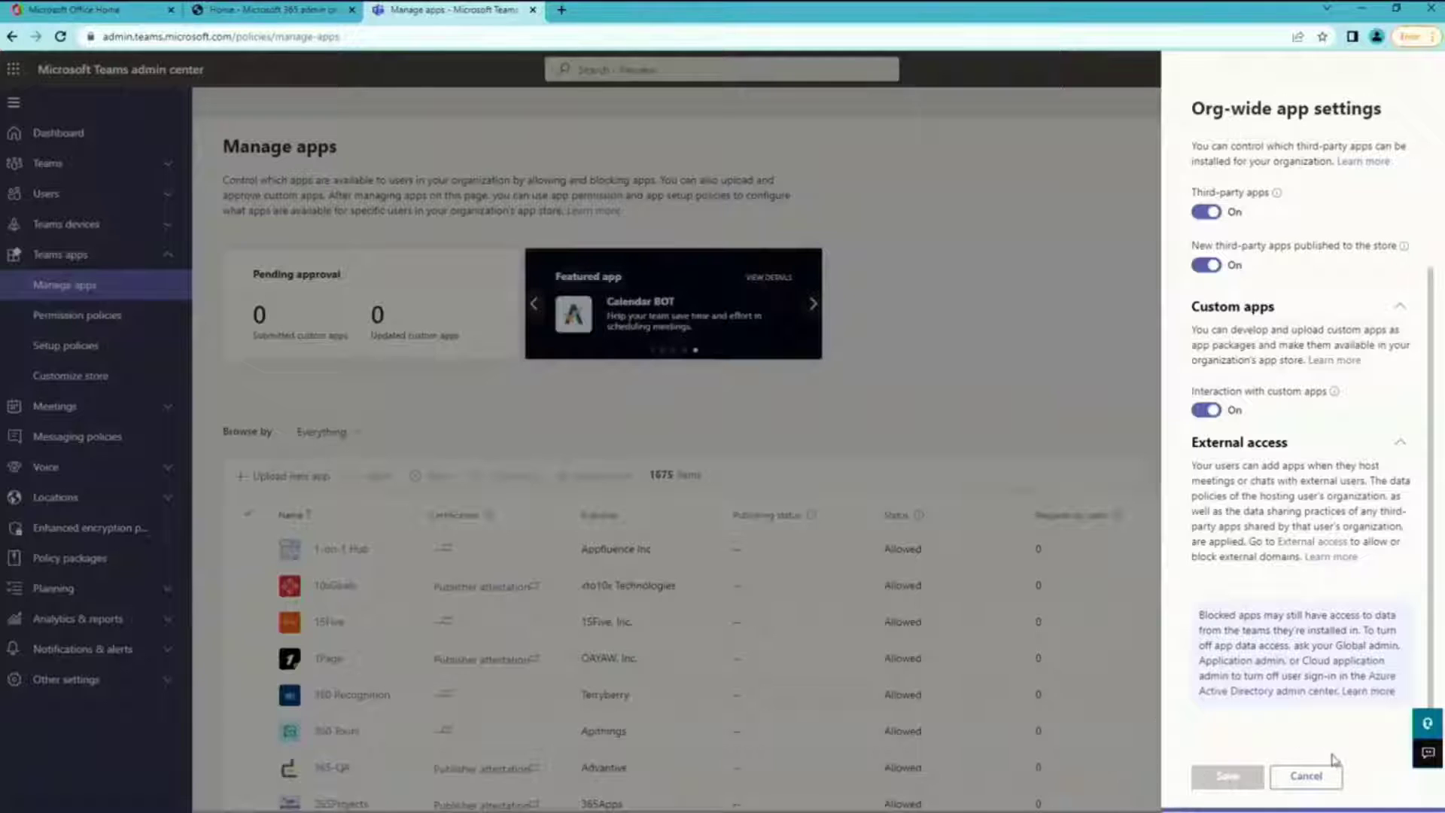
{"action": "left_click", "coordinate": [1305, 777]}
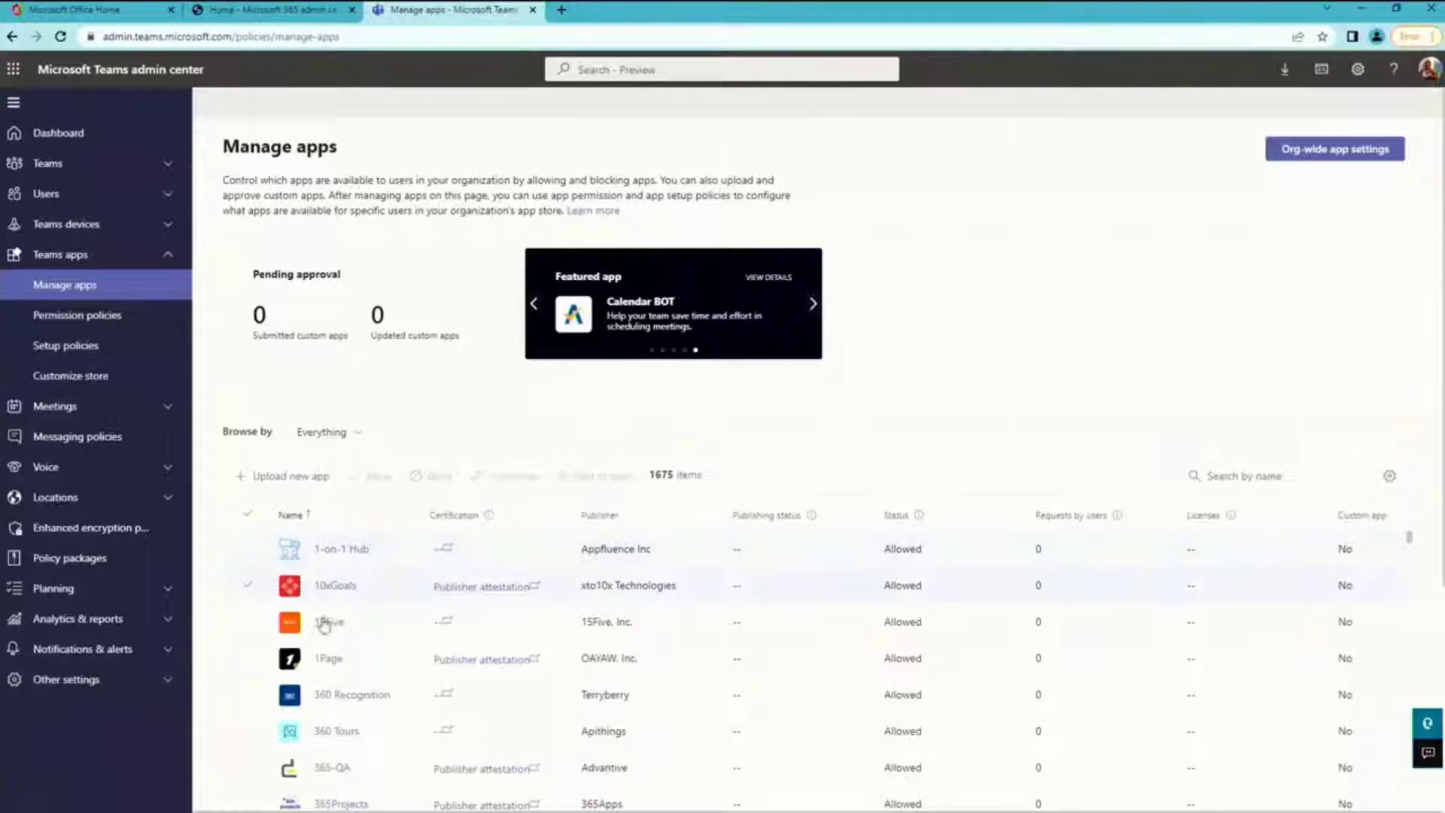
- Examine the overview, details and icons of the 1-on-1 Hub app, then return to the app list
{"action": "left_click", "coordinate": [351, 558]}
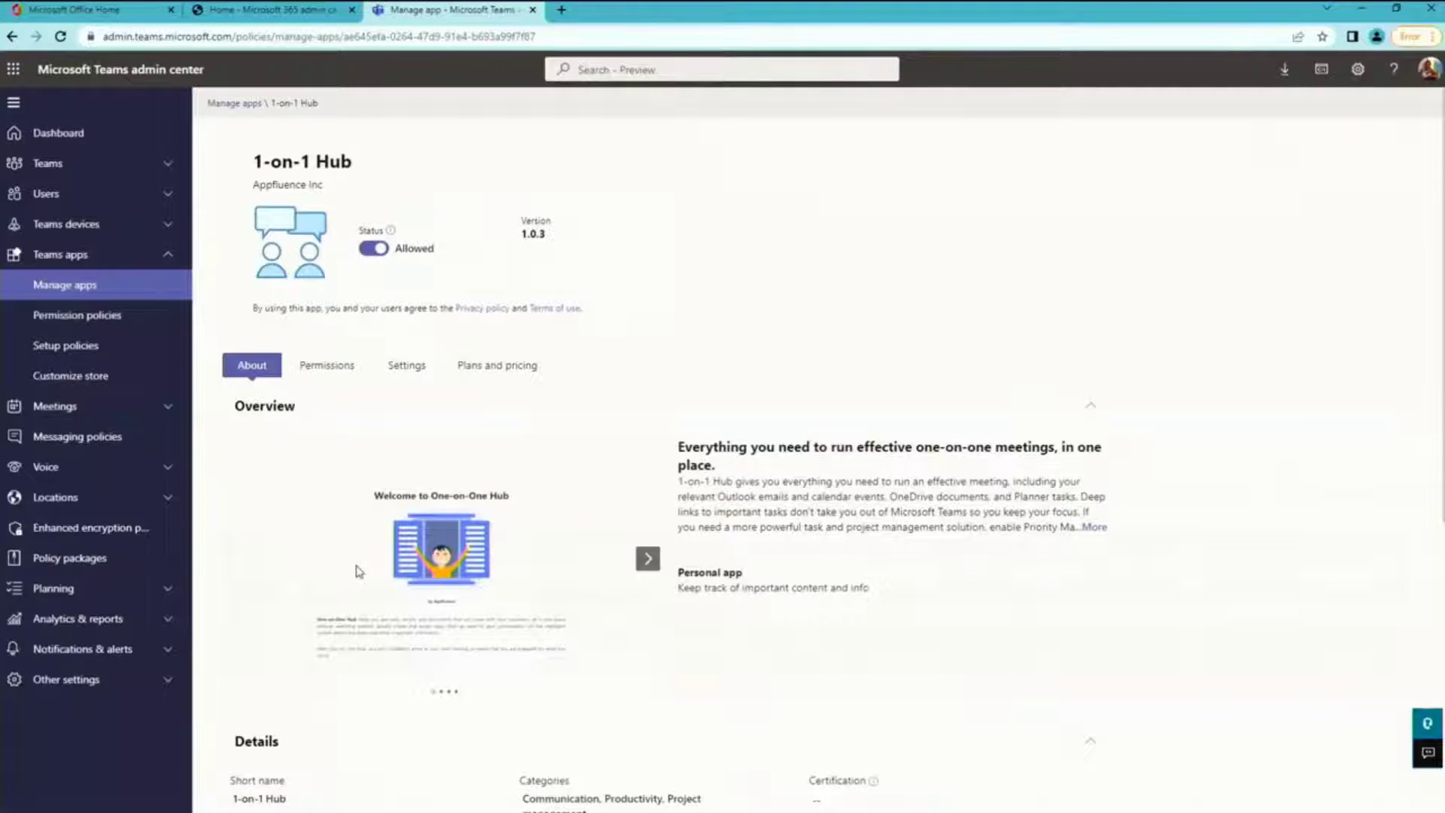
{"action": "scroll", "coordinate": [359, 573], "scroll_direction": "down", "scroll_amount": 2}
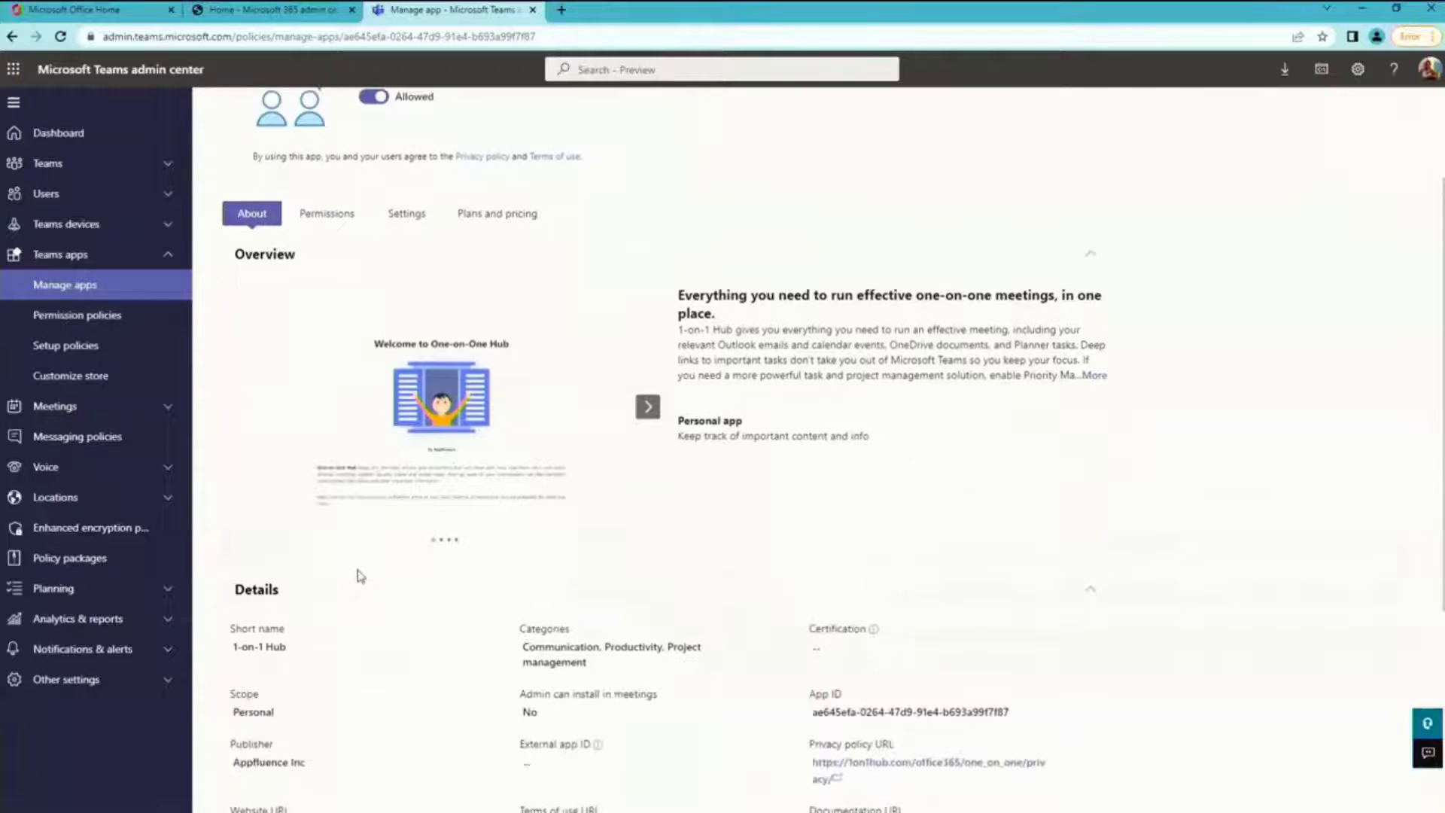
{"action": "scroll", "coordinate": [361, 577], "scroll_direction": "down", "scroll_amount": 2}
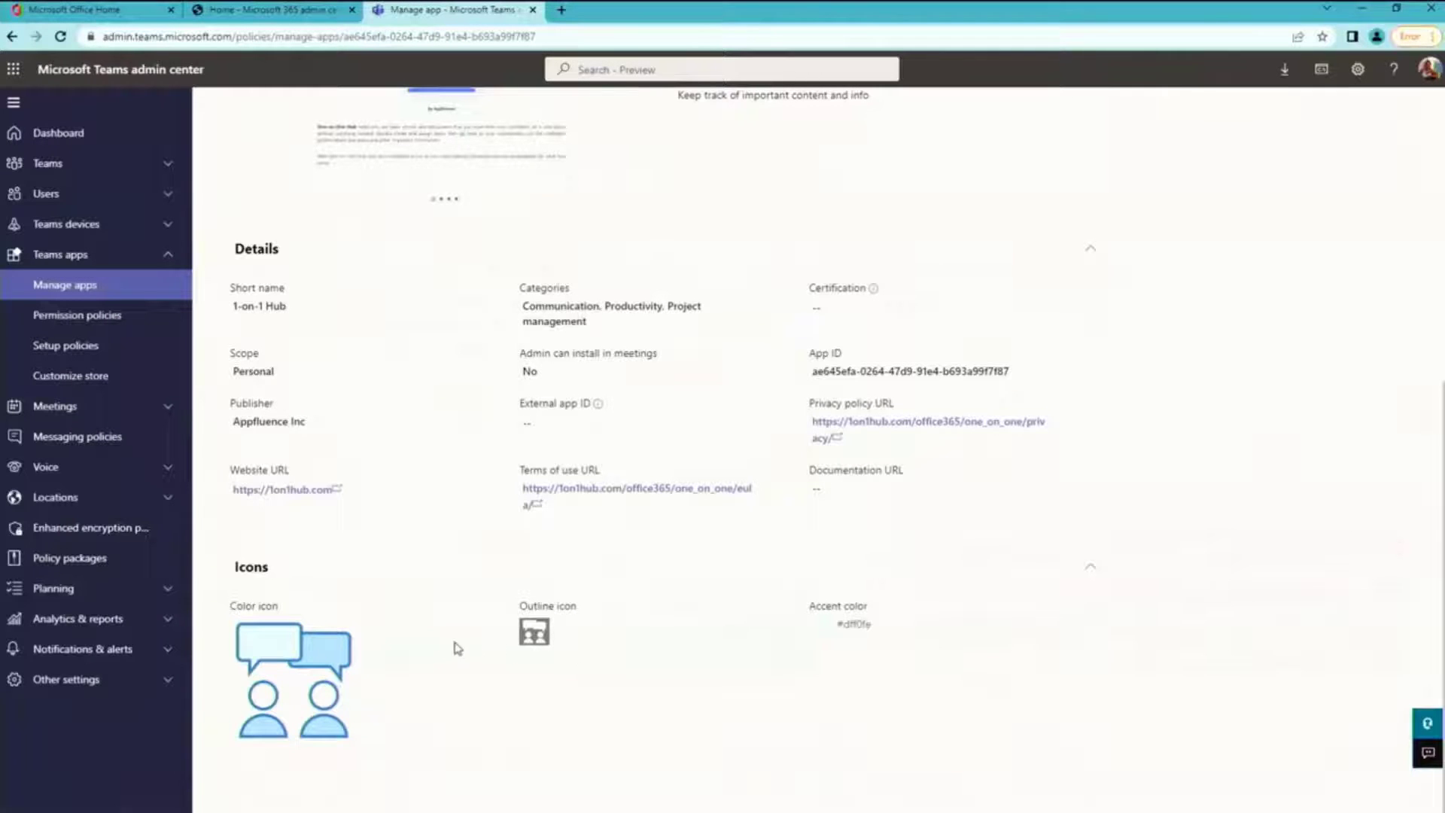
{"action": "scroll", "coordinate": [451, 647], "scroll_direction": "up", "scroll_amount": 6}
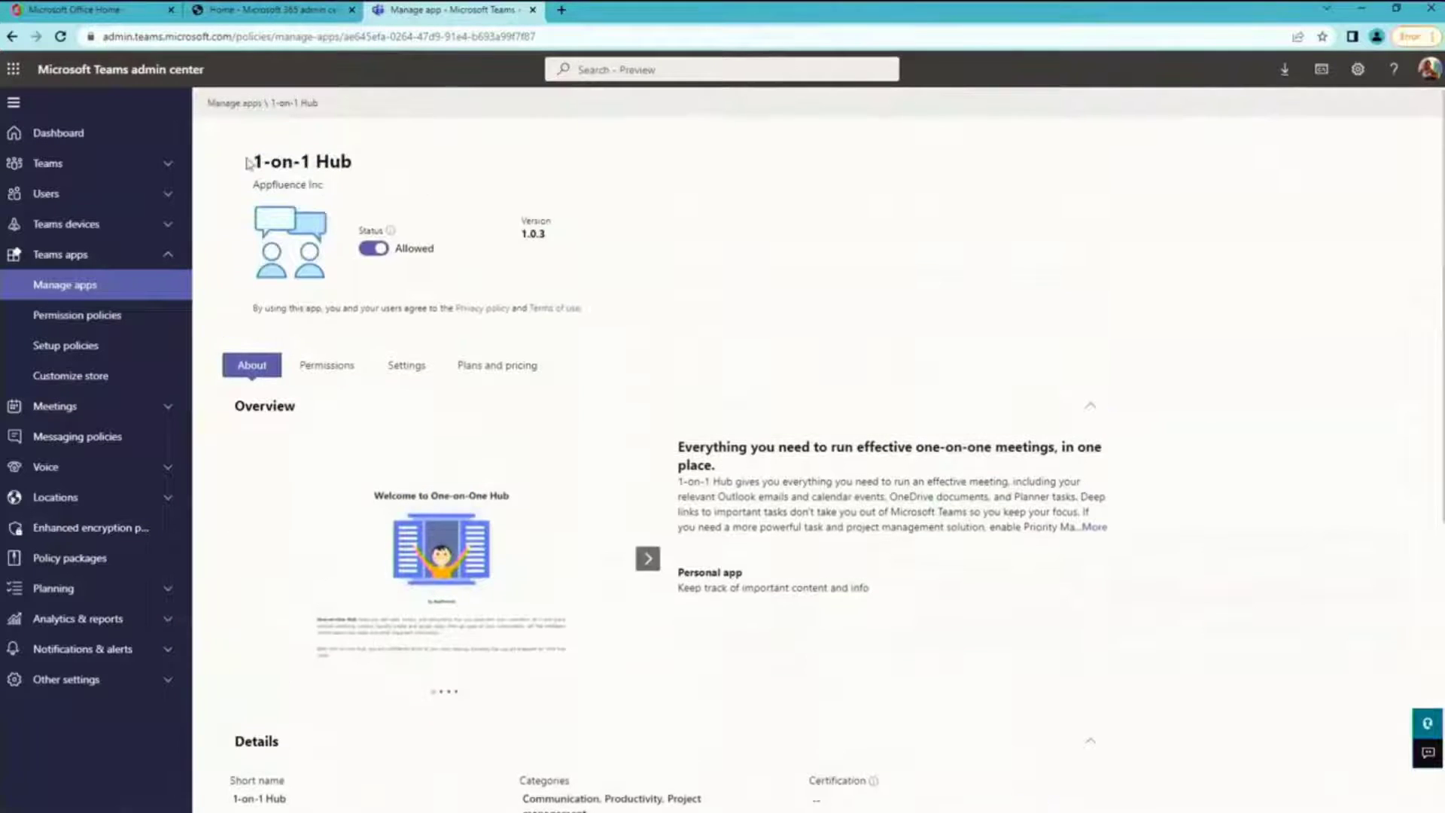
{"action": "left_click", "coordinate": [233, 104]}
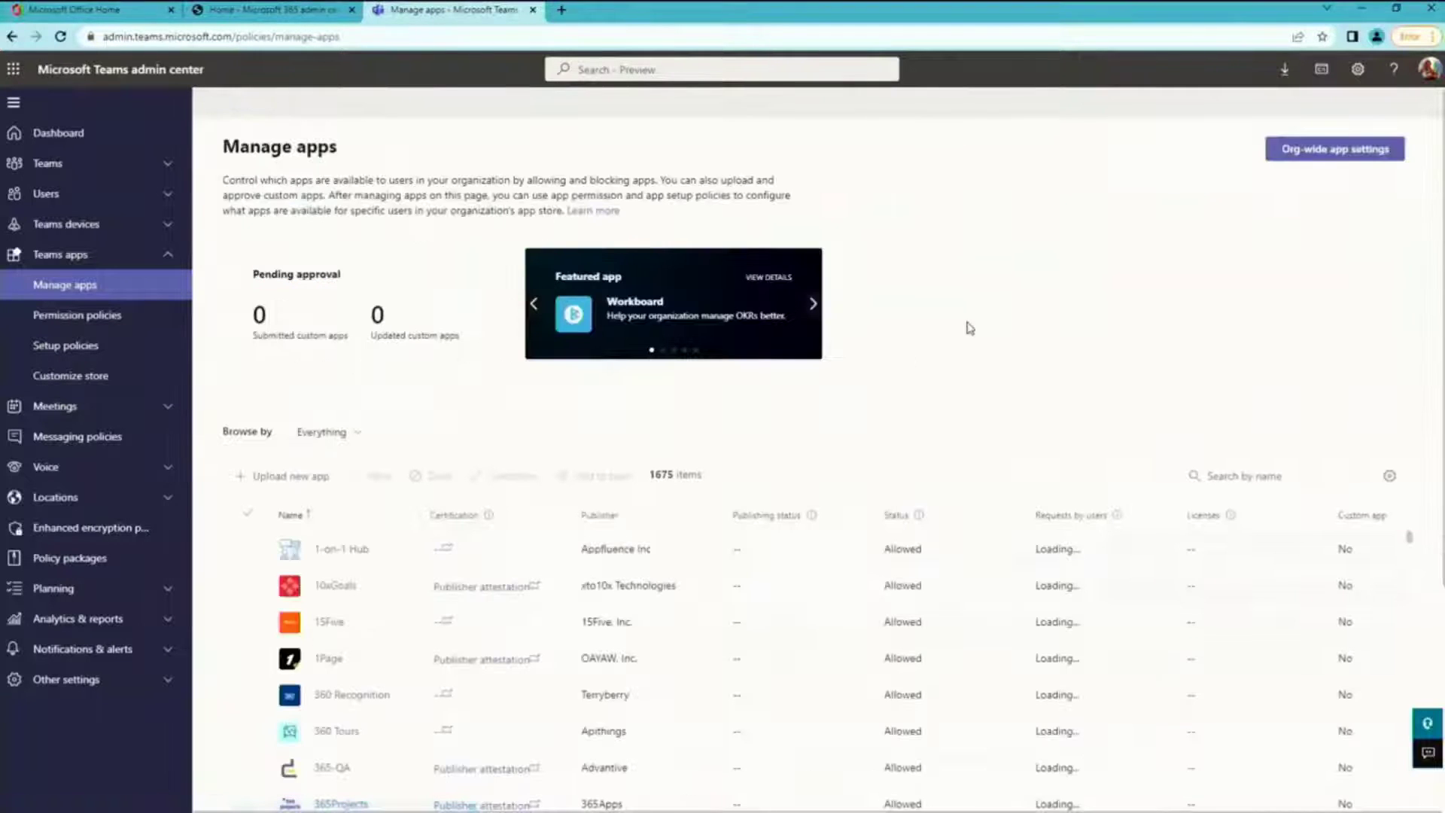
- Search the app list for "viva", open Viva Connections and view its available status actions
{"action": "left_click", "coordinate": [1243, 475]}
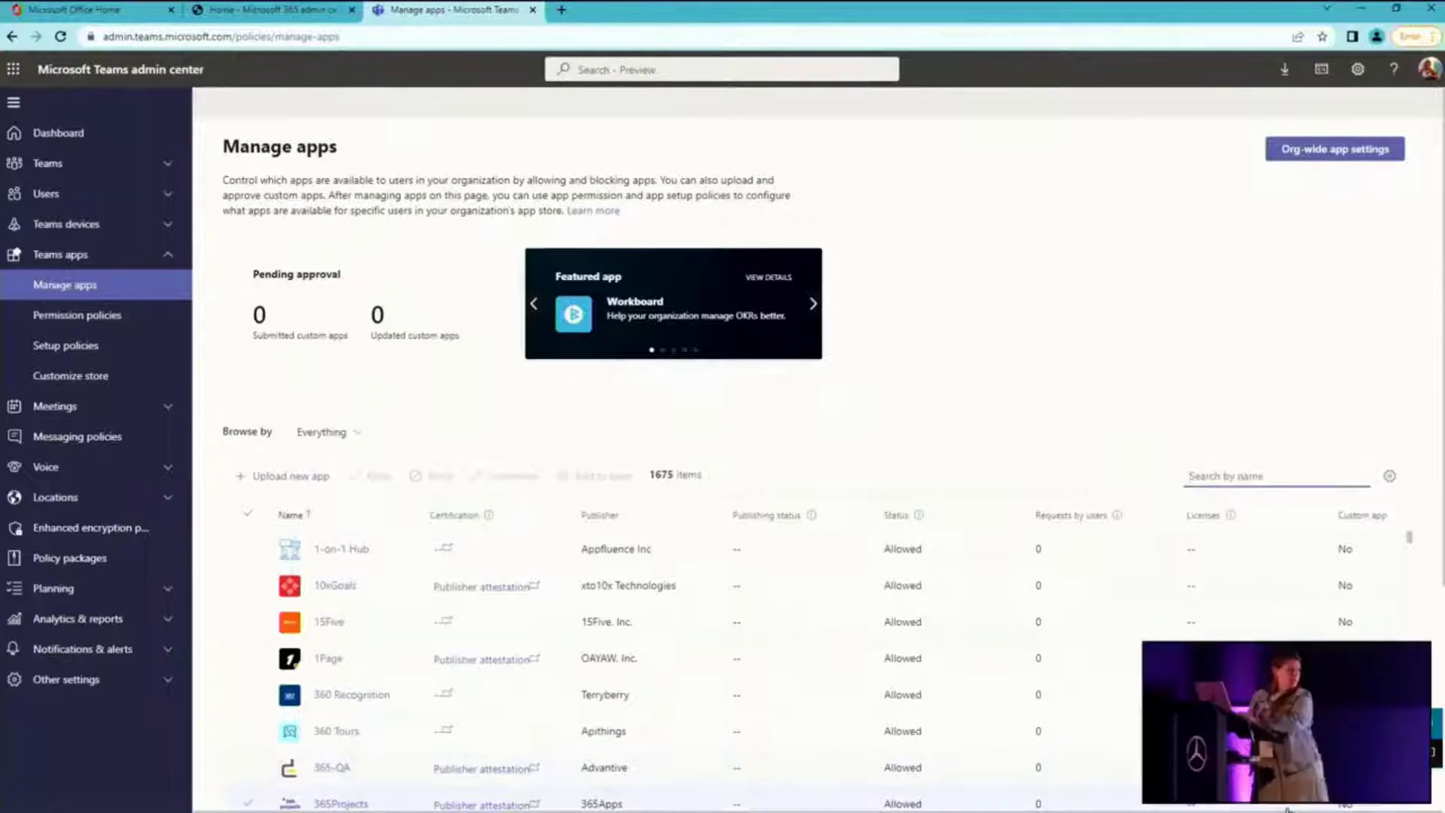
{"action": "type", "text": "viva"}
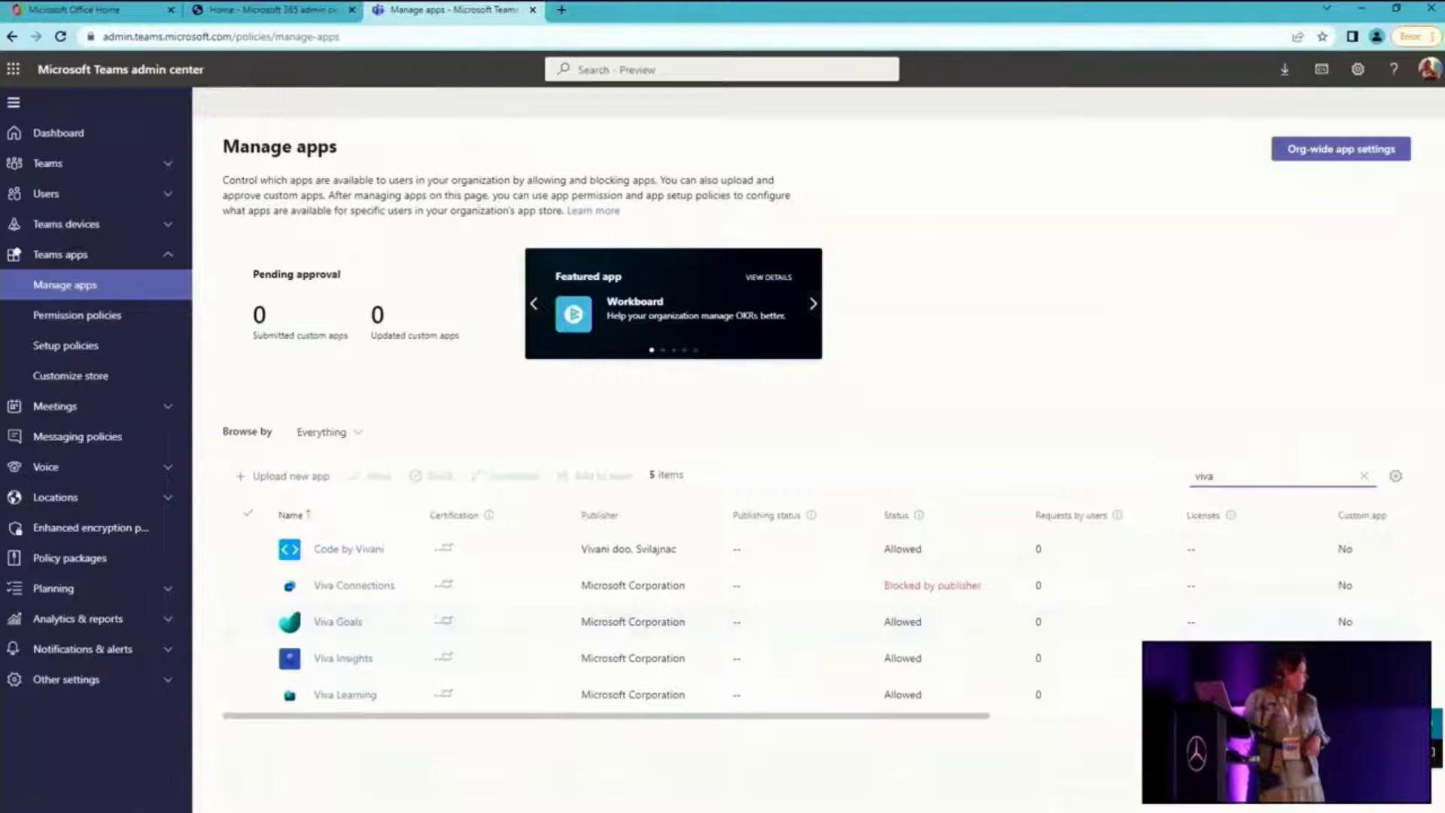
{"action": "left_click", "coordinate": [329, 589]}
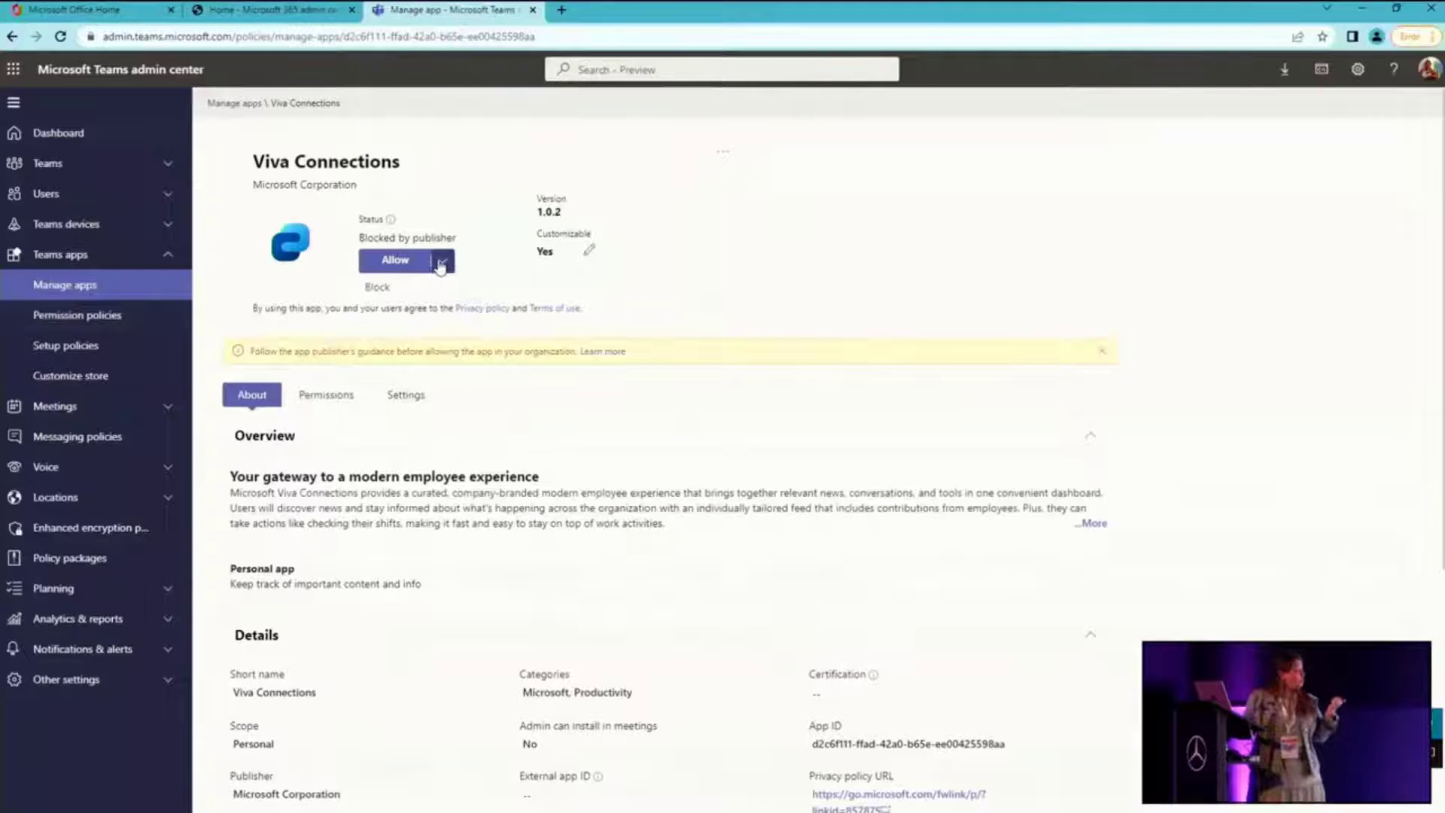
{"action": "left_click", "coordinate": [440, 265]}
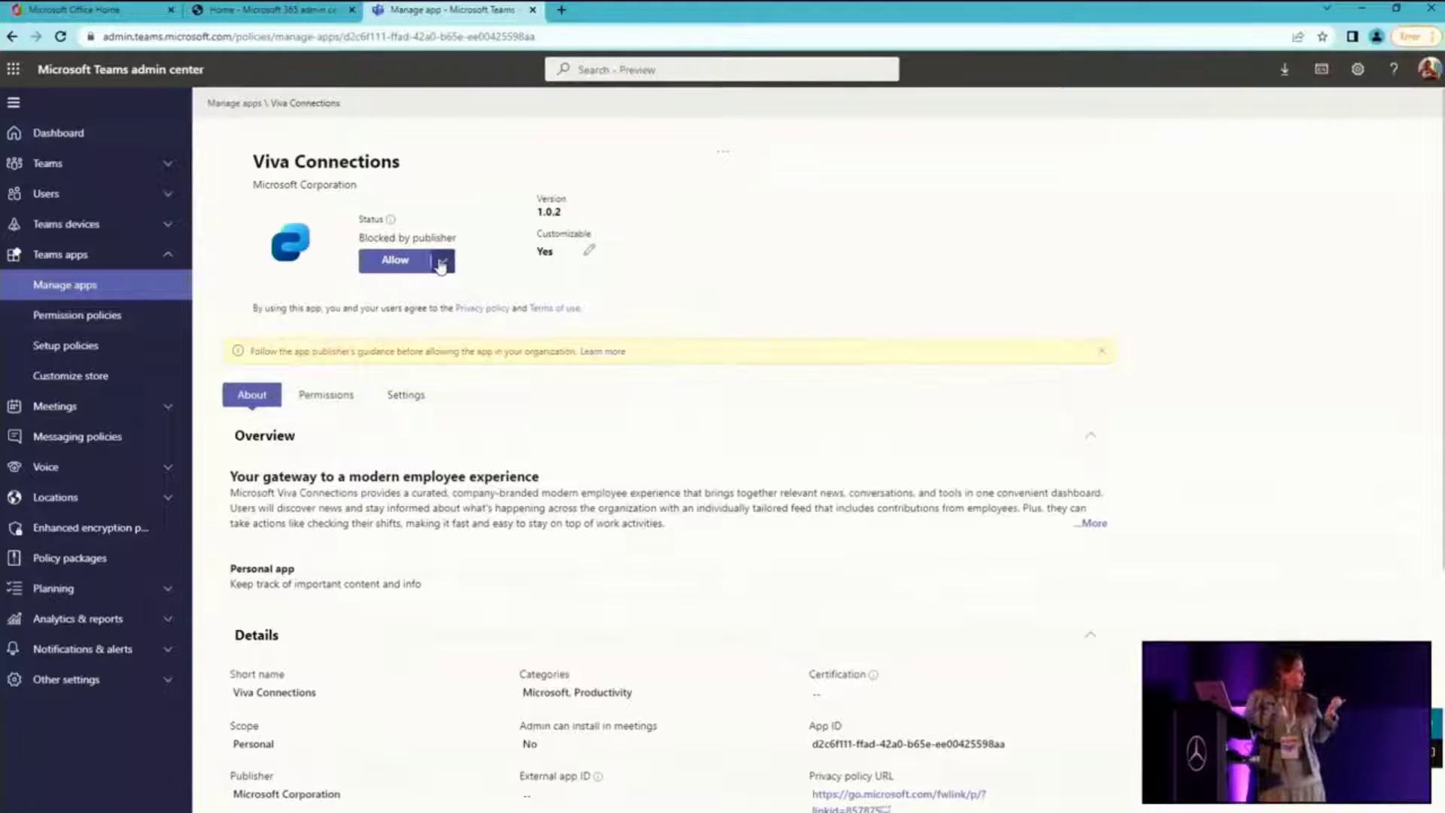
- Review the Viva Connections customization options, including name, descriptions, URLs, icons and accent color, and leave without applying changes
{"action": "left_click", "coordinate": [602, 254]}
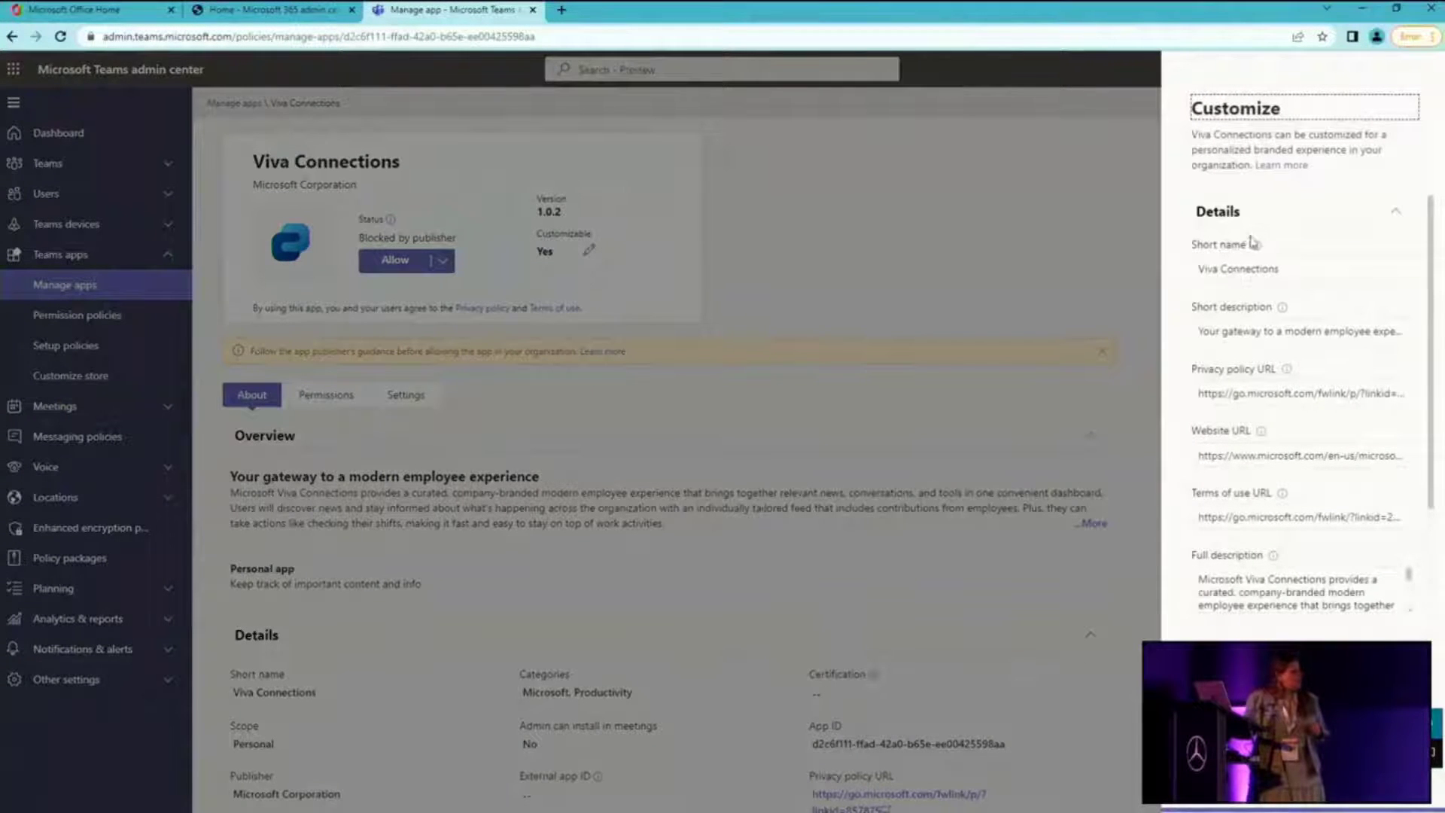
{"action": "scroll", "coordinate": [1340, 586], "scroll_direction": "down", "scroll_amount": 3}
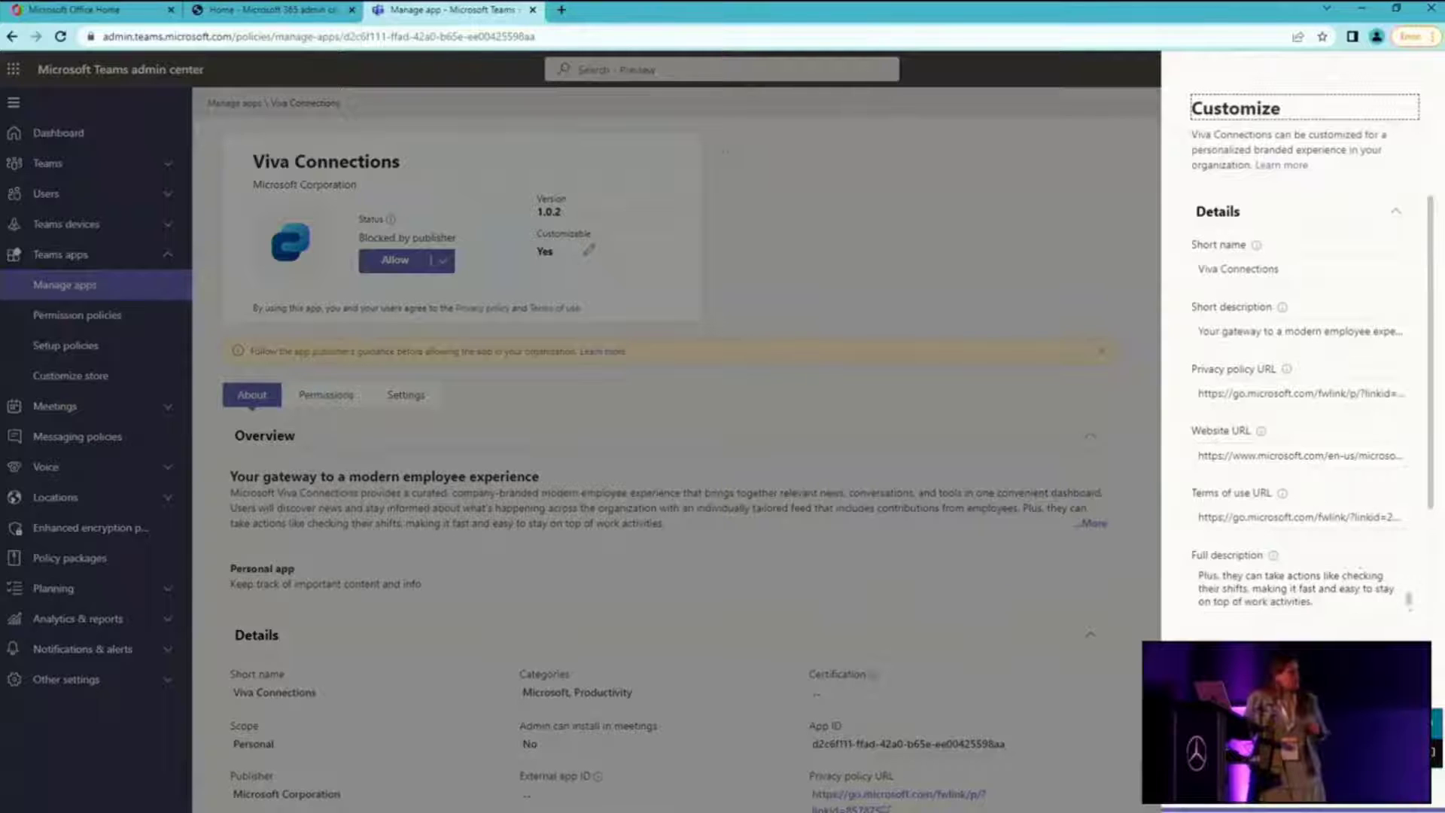
{"action": "scroll", "coordinate": [1309, 452], "scroll_direction": "down", "scroll_amount": 5}
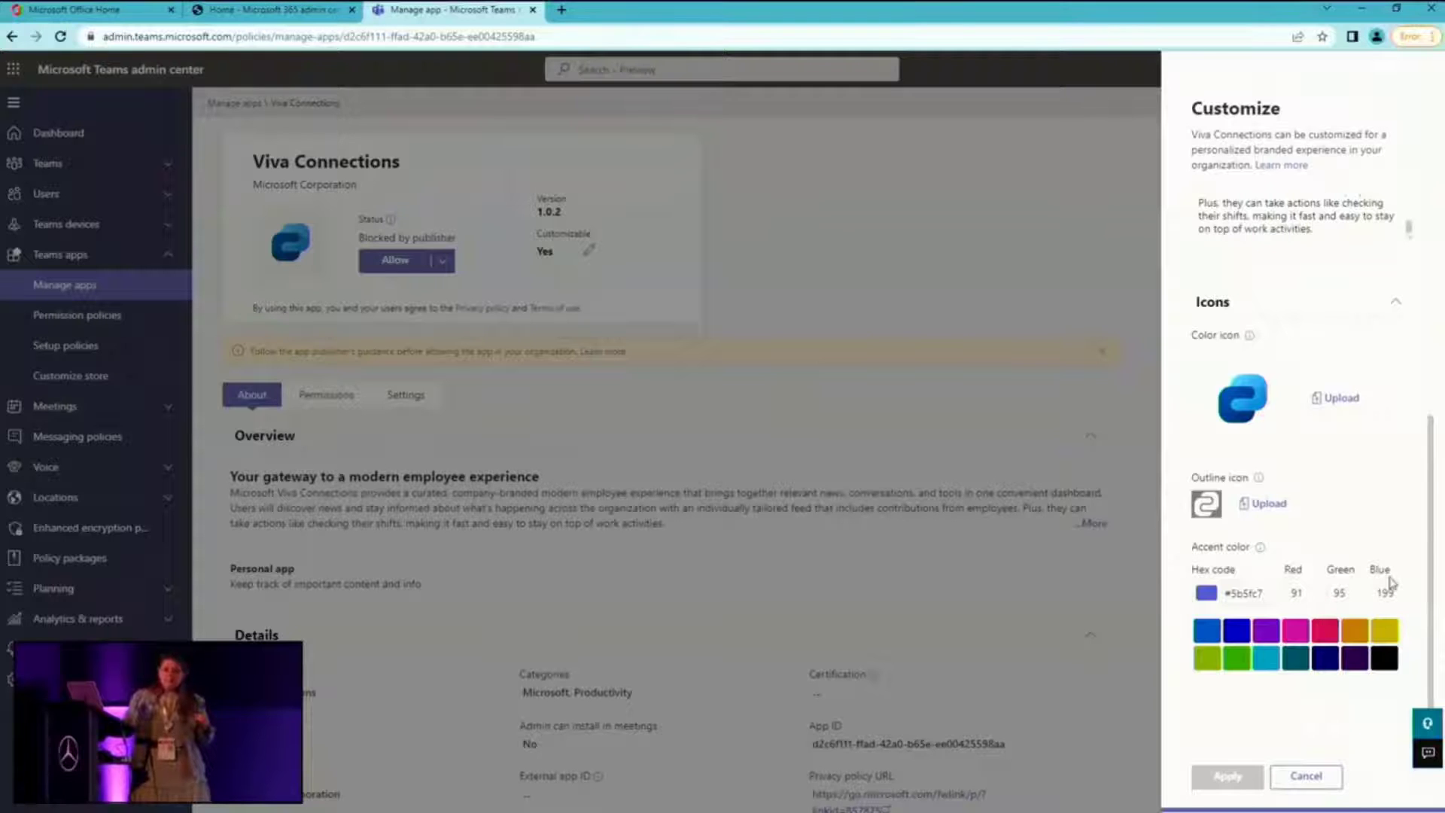
{"action": "scroll", "coordinate": [1381, 600], "scroll_direction": "up", "scroll_amount": 5}
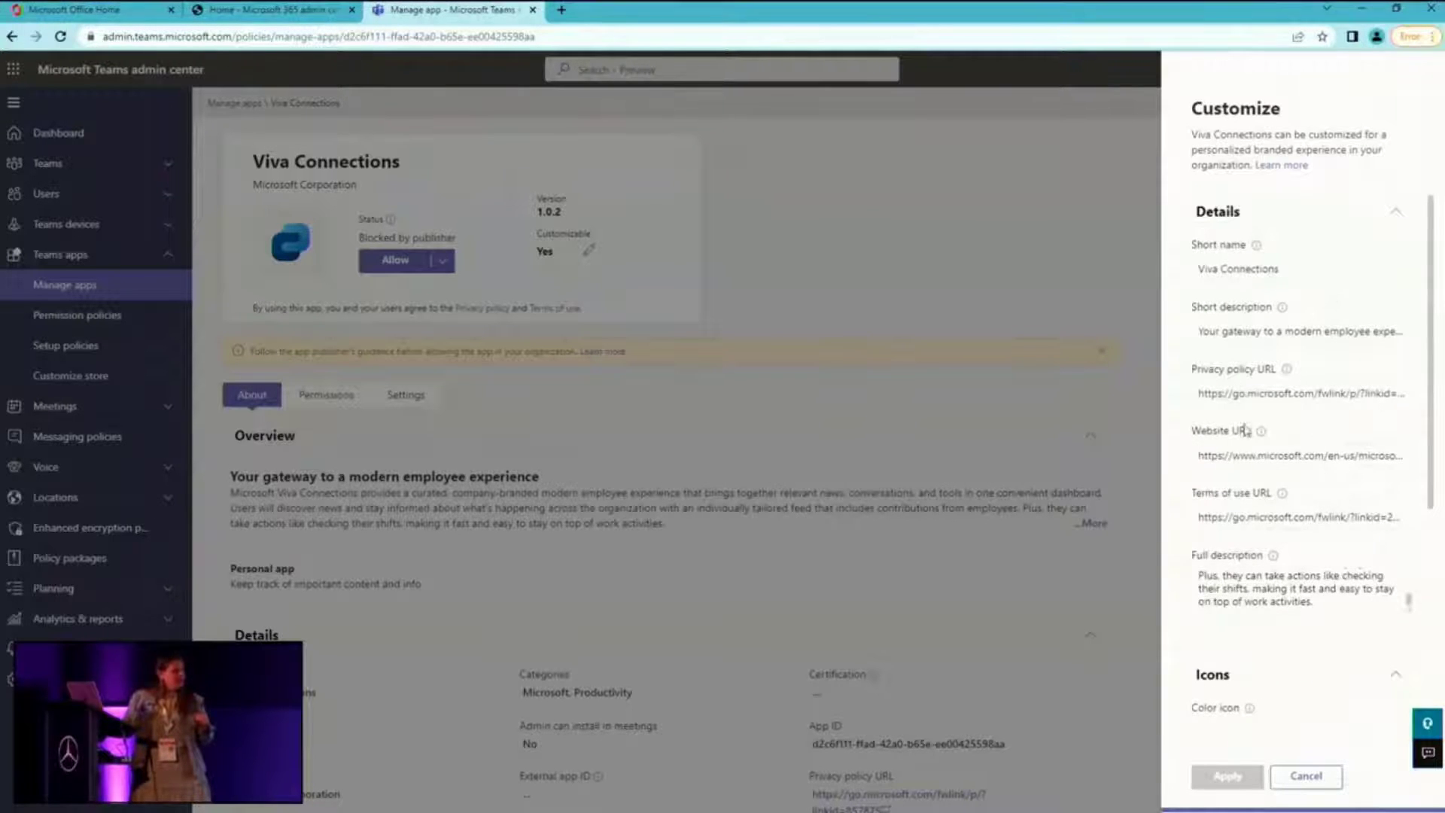
{"action": "left_click", "coordinate": [1250, 392]}
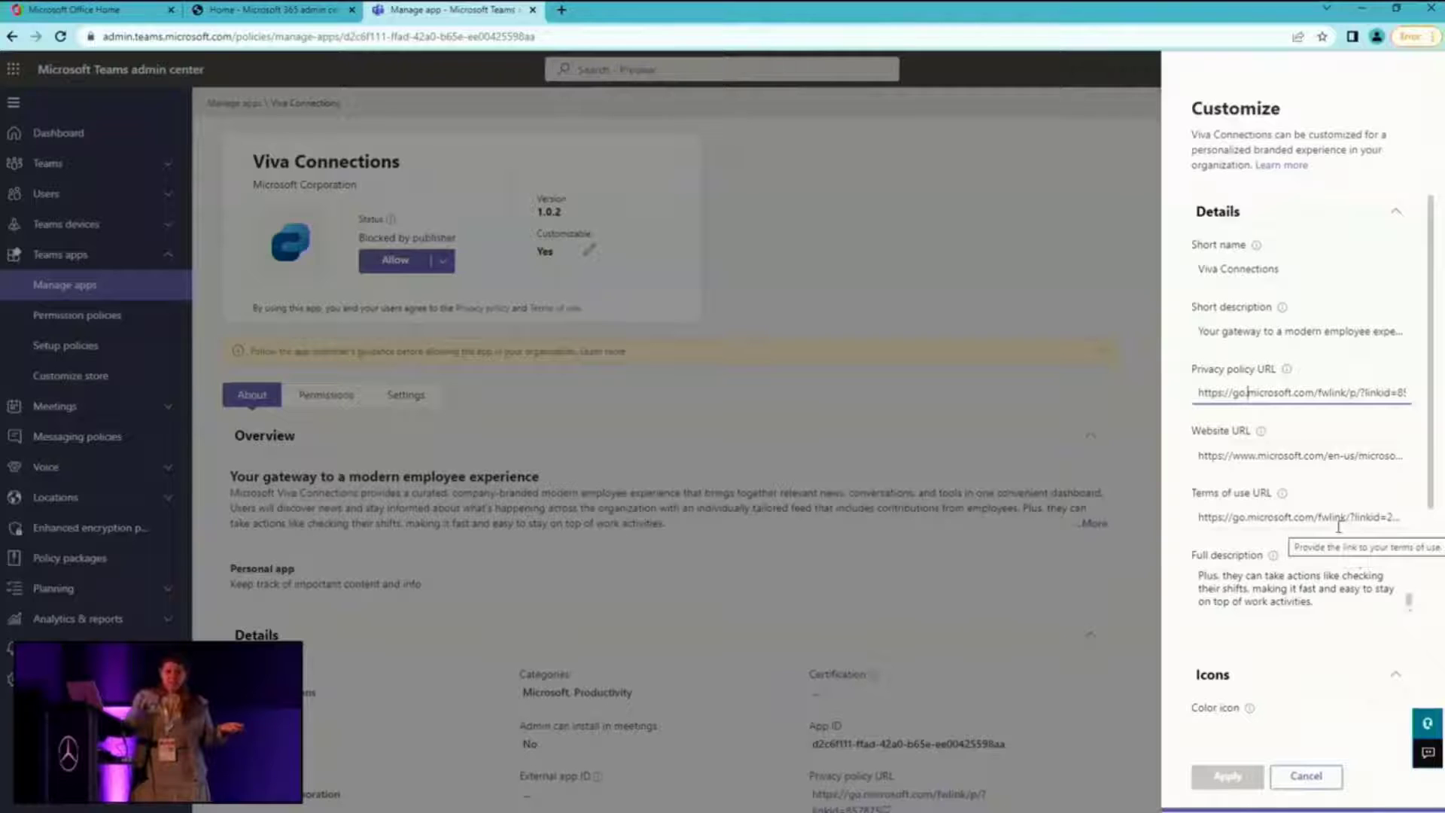
{"action": "left_click", "coordinate": [1256, 456]}
{"action": "scroll", "coordinate": [1297, 589], "scroll_direction": "down", "scroll_amount": 4}
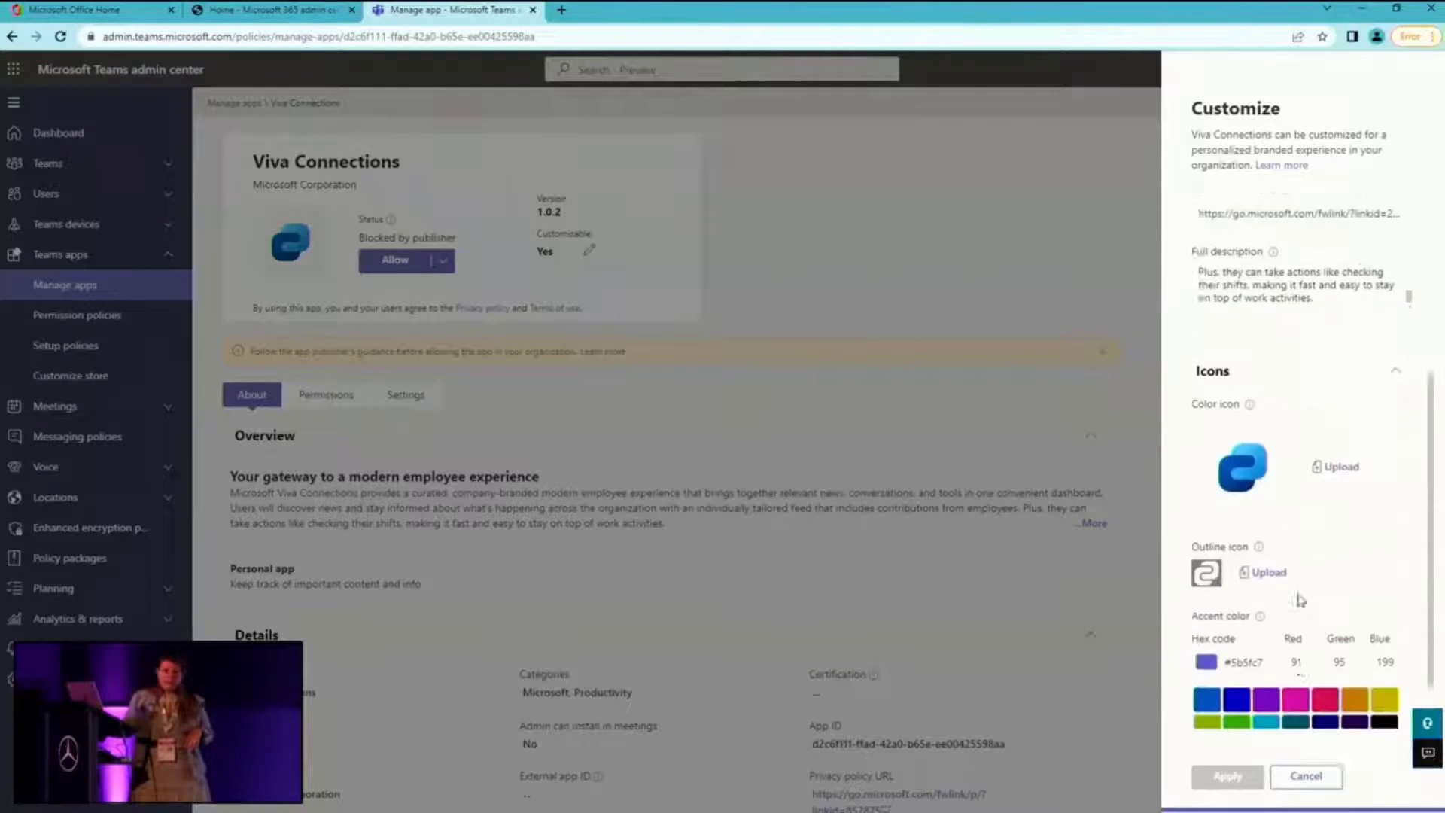
{"action": "scroll", "coordinate": [1297, 590], "scroll_direction": "down", "scroll_amount": 2}
{"action": "left_click", "coordinate": [1299, 778]}
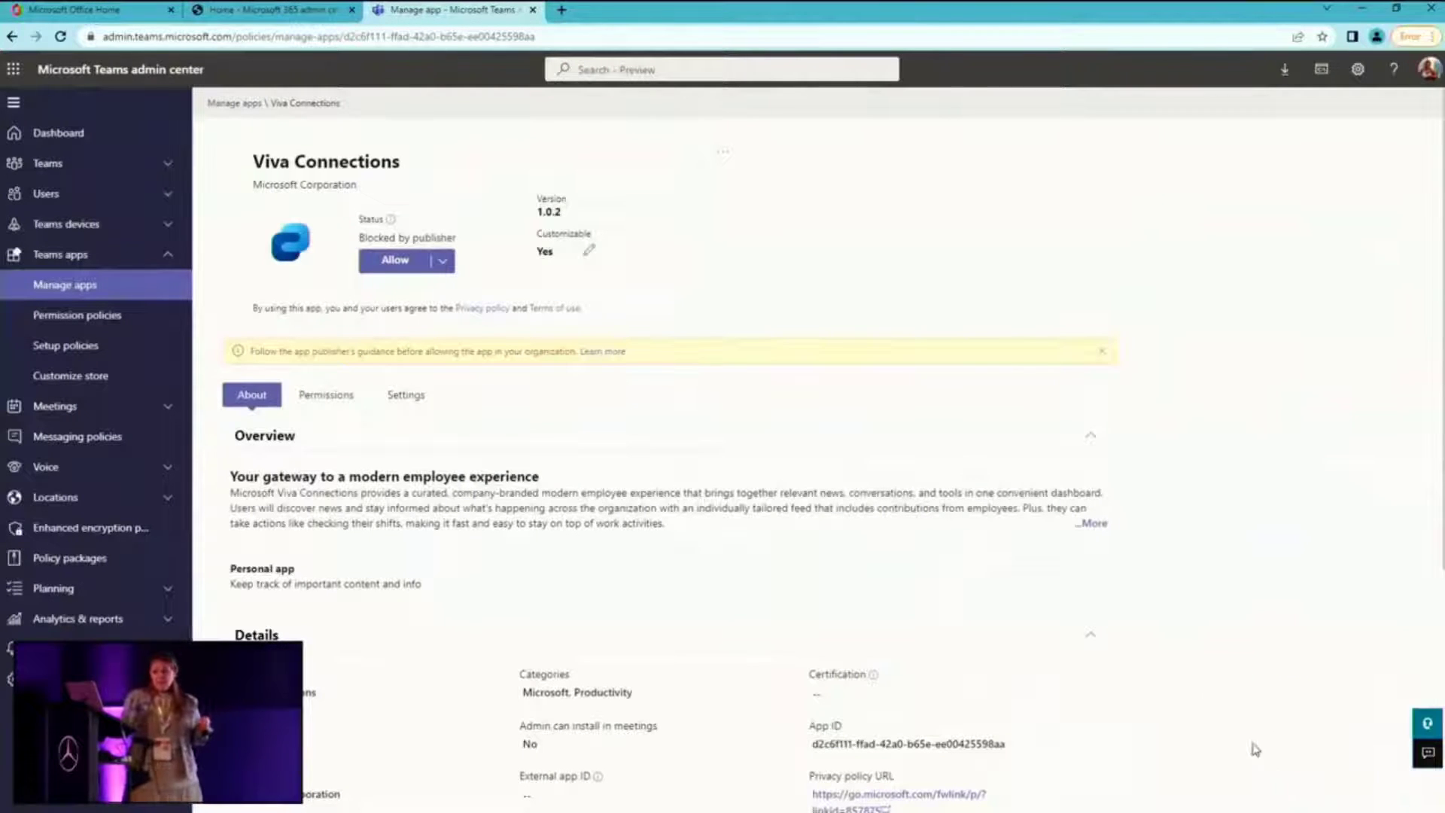
- Return from Viva Connections to the Manage apps page and look through the full app list
{"action": "left_click", "coordinate": [241, 107]}
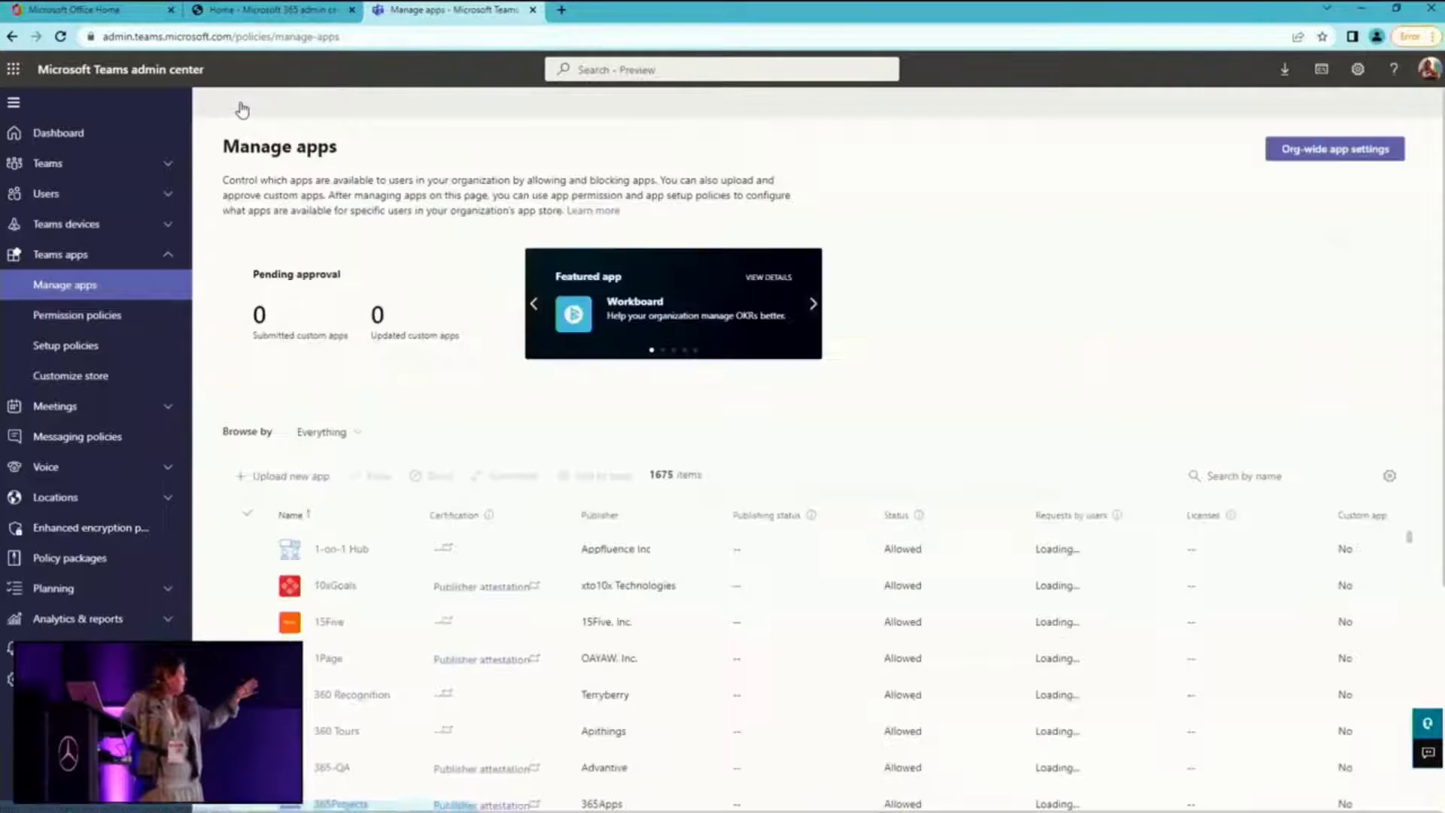
{"action": "scroll", "coordinate": [517, 693], "scroll_direction": "down", "scroll_amount": 5}
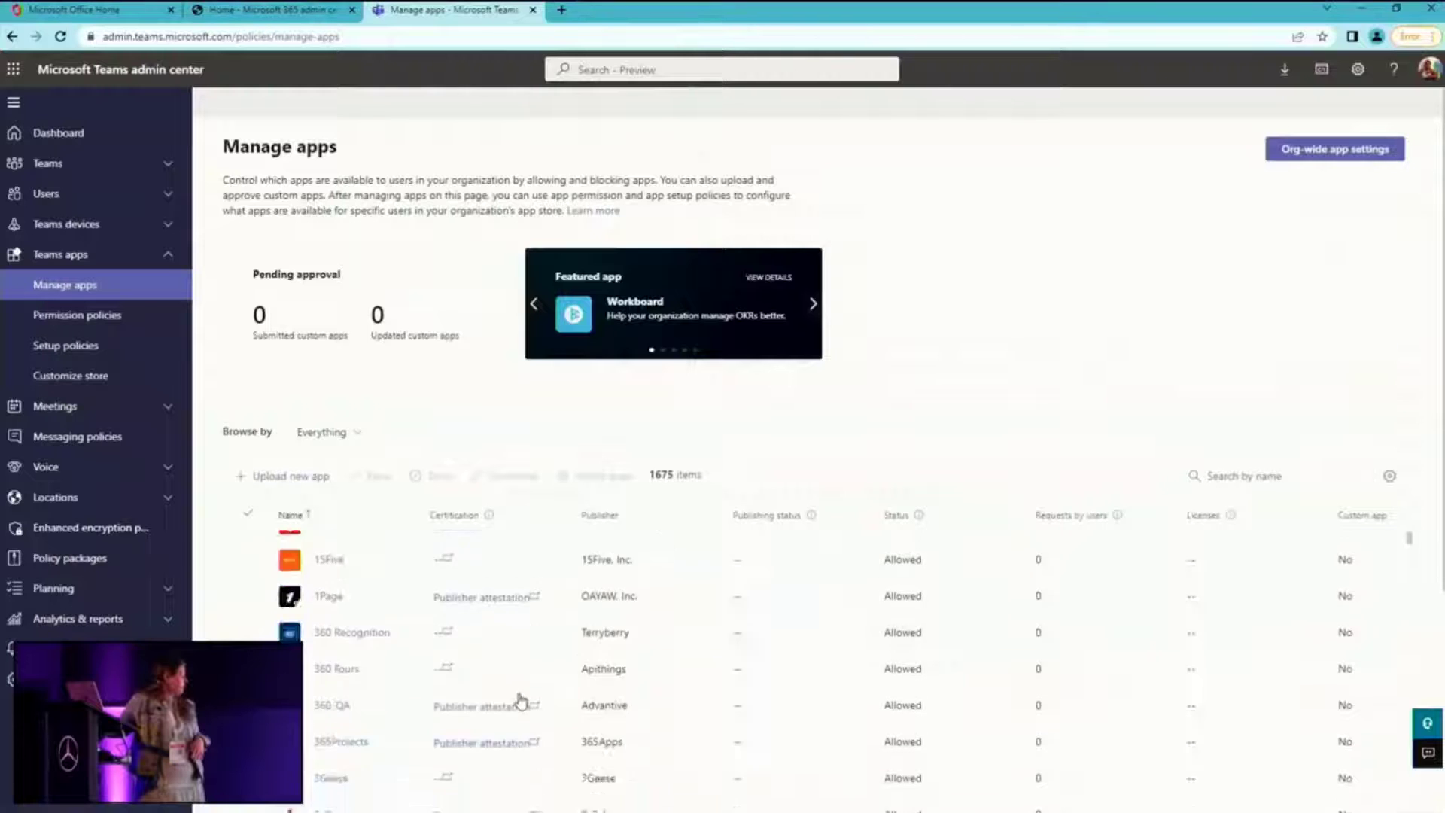
{"action": "scroll", "coordinate": [520, 696], "scroll_direction": "up", "scroll_amount": 5}
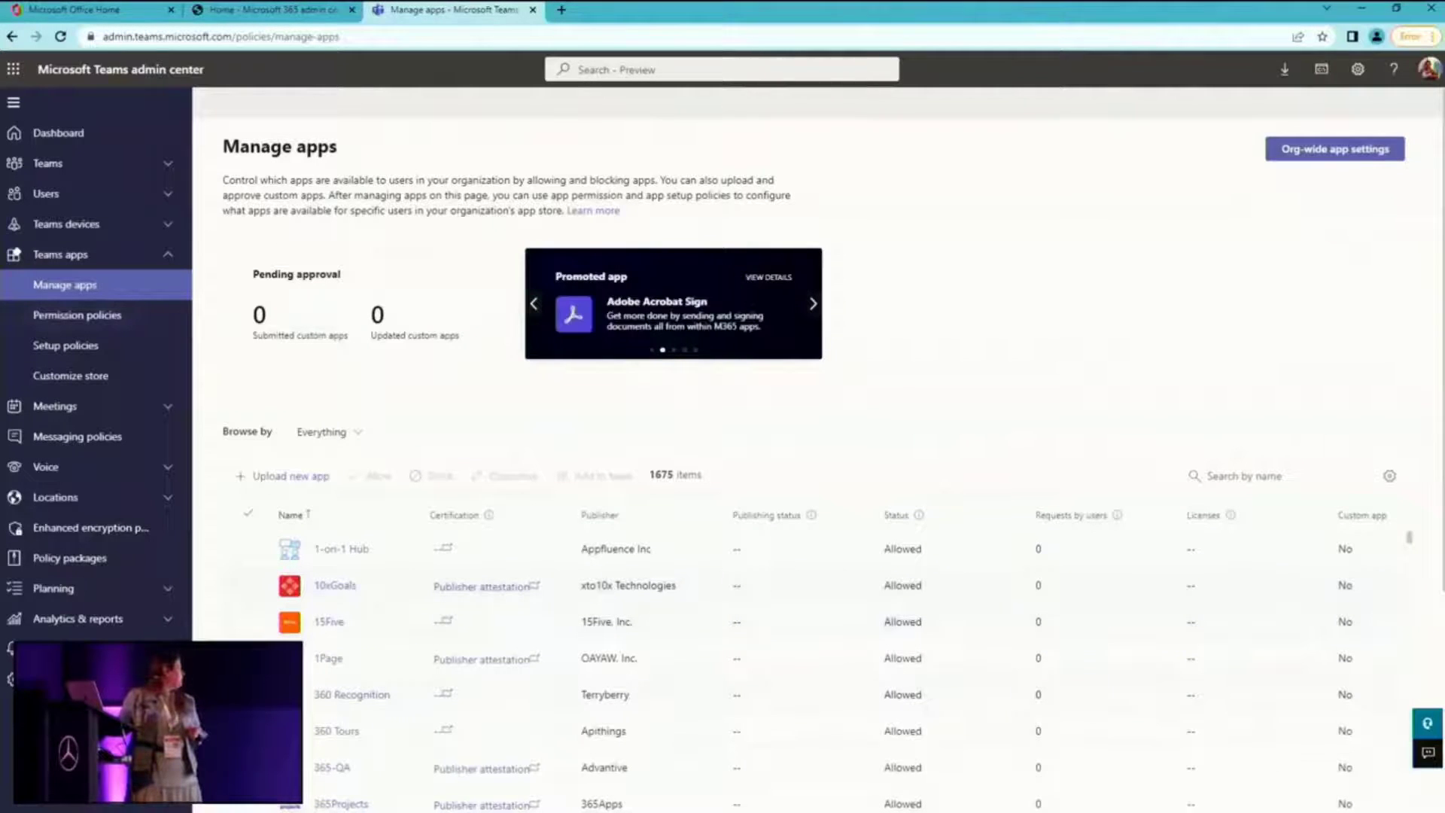
- Inspect the Global (Org-wide default) app permission policy and close it without changes
{"action": "left_click", "coordinate": [117, 323]}
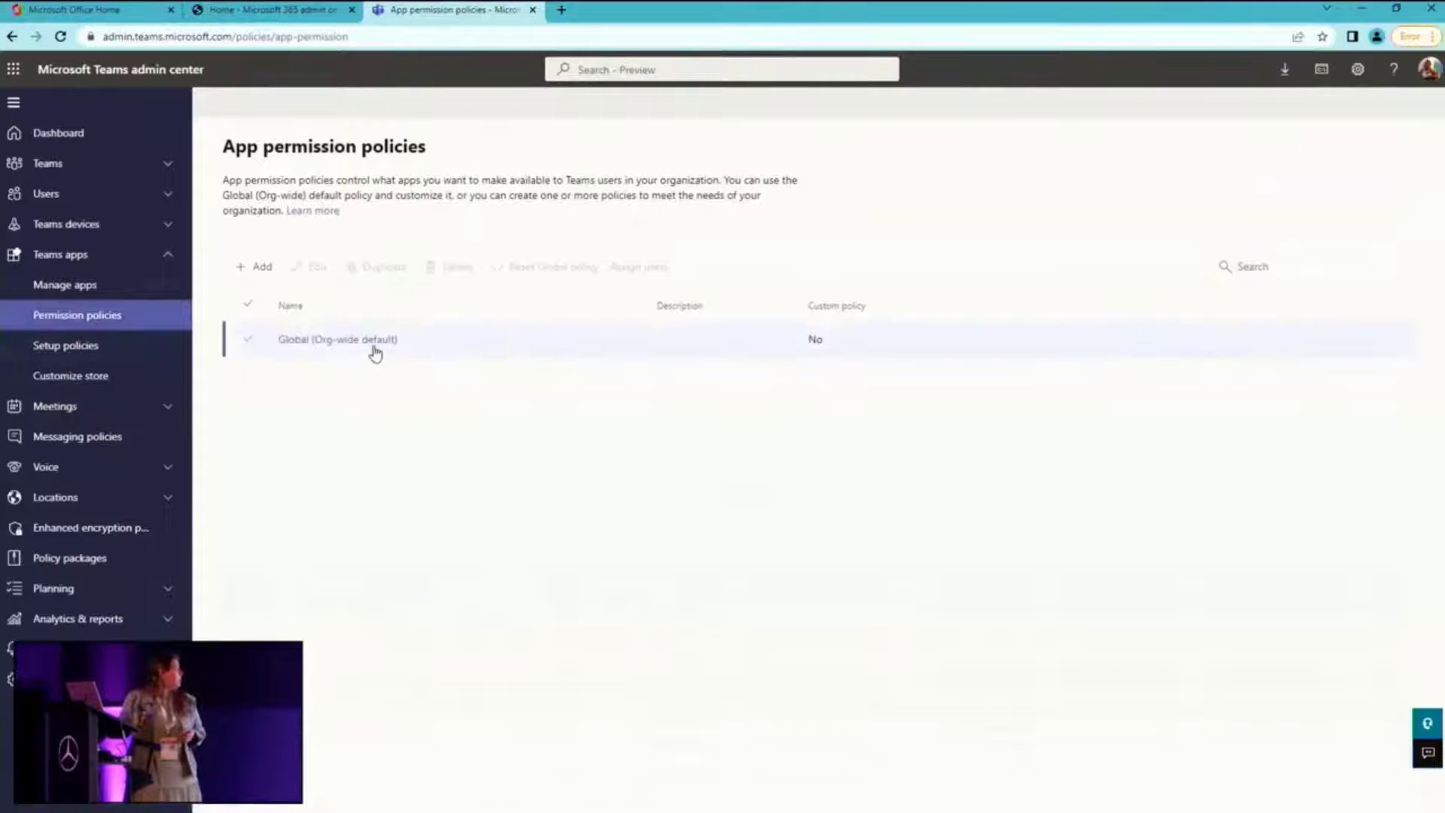
{"action": "left_click", "coordinate": [367, 342]}
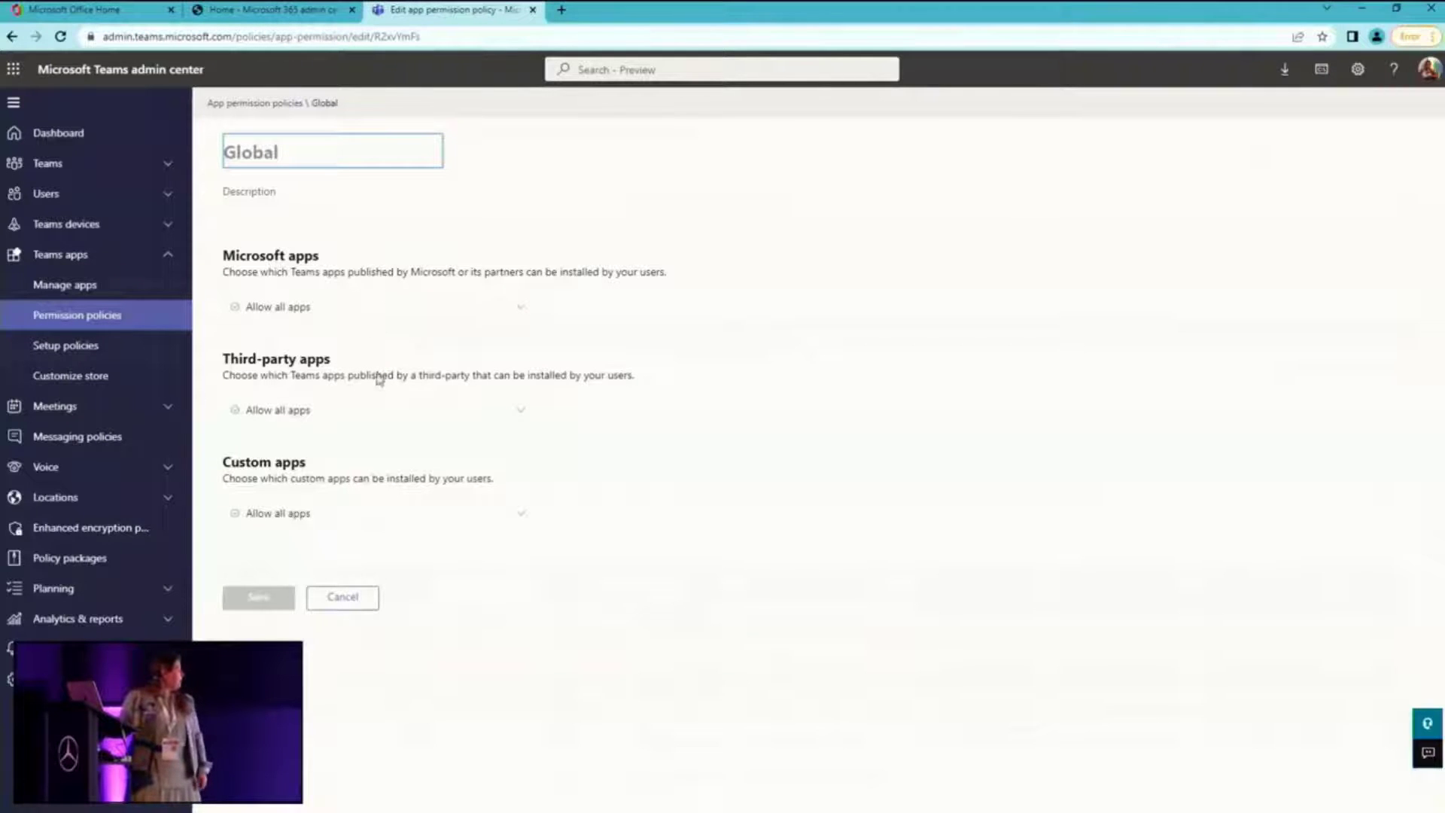
{"action": "left_click", "coordinate": [372, 601]}
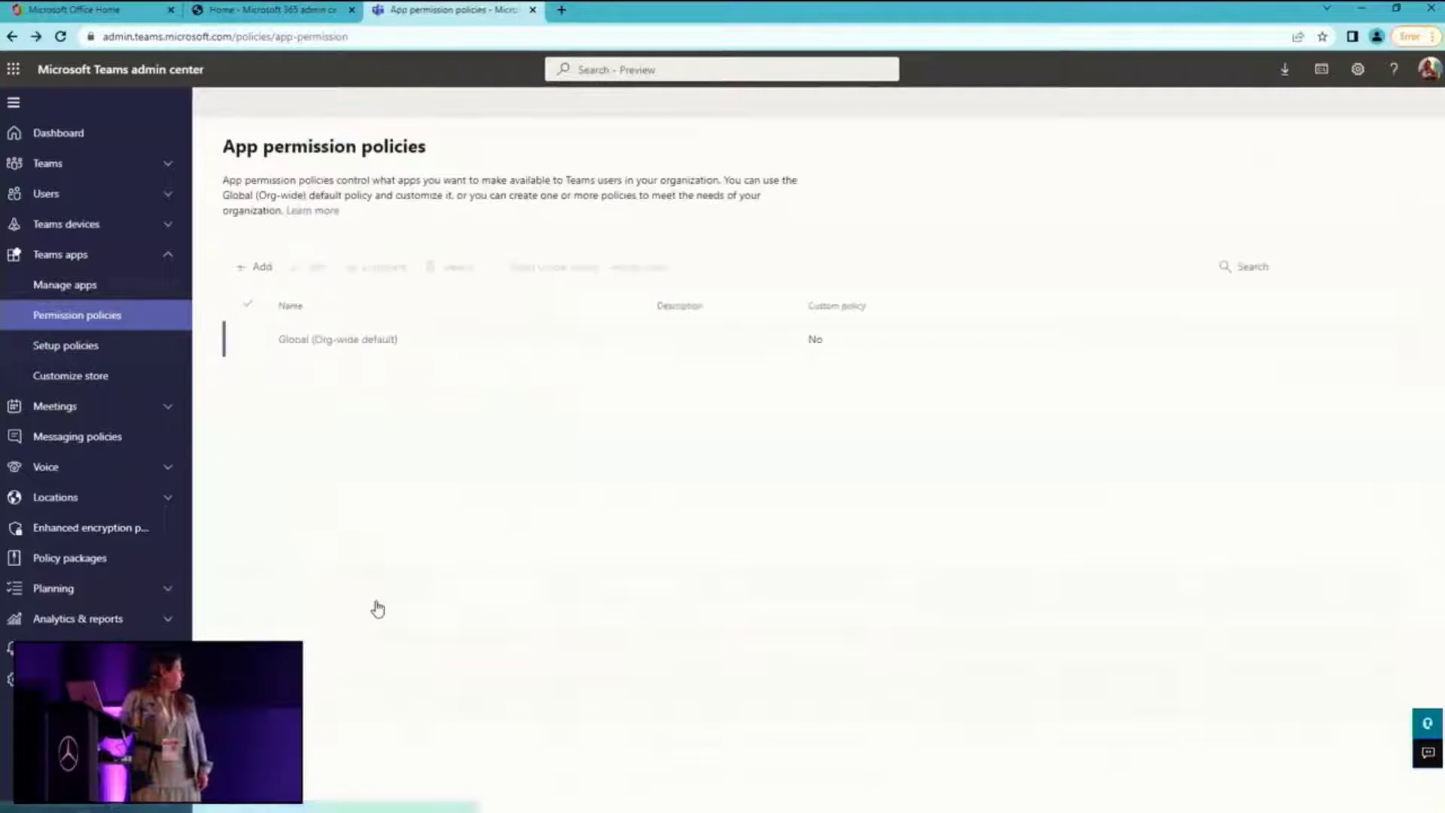
- Start a new app permission policy, review the permission choices for Microsoft, third-party and custom apps, and cancel without saving
{"action": "left_click", "coordinate": [261, 270]}
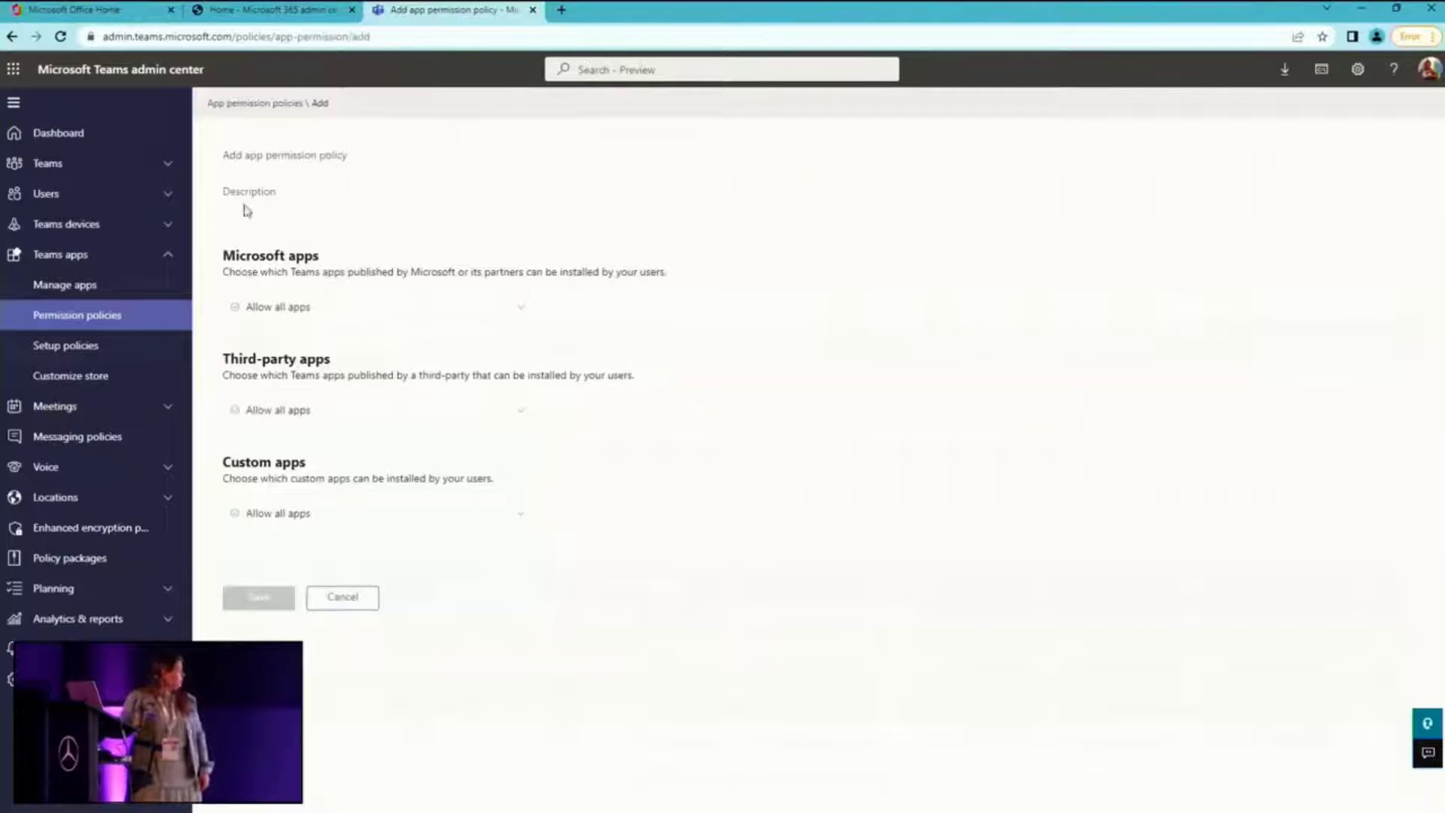
{"action": "left_click", "coordinate": [256, 155]}
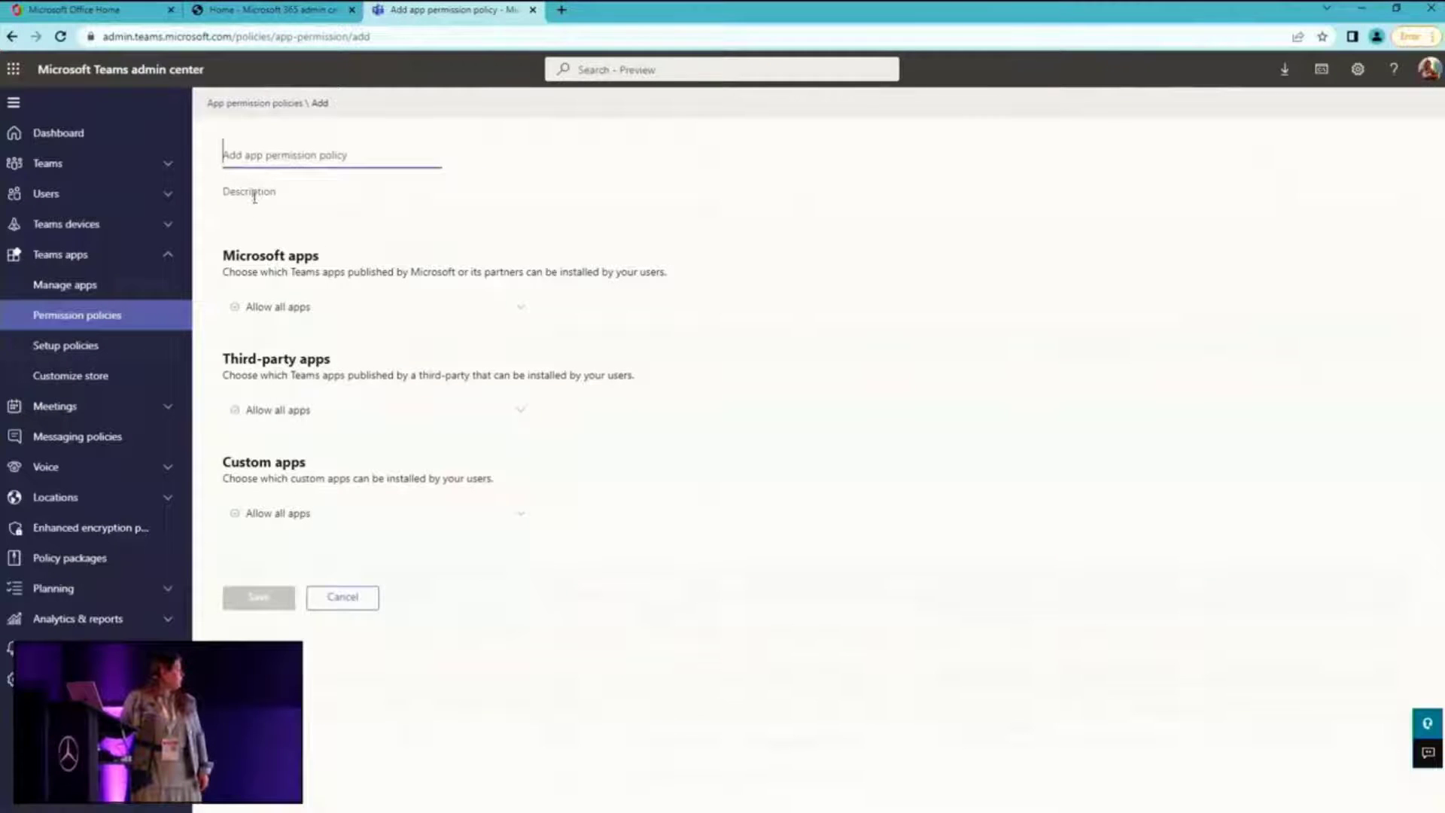
{"action": "left_click", "coordinate": [450, 310]}
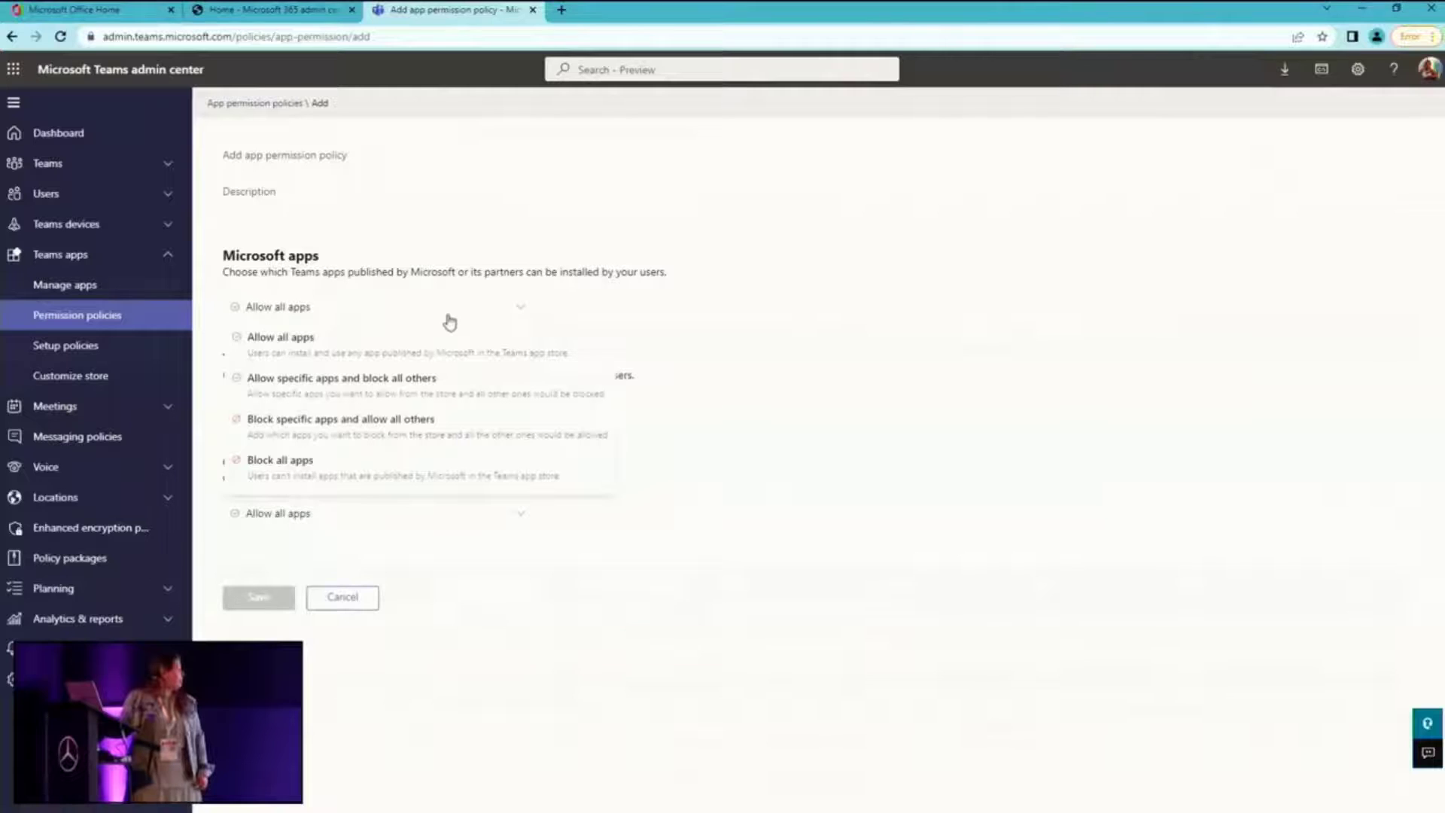
{"action": "left_click", "coordinate": [450, 322]}
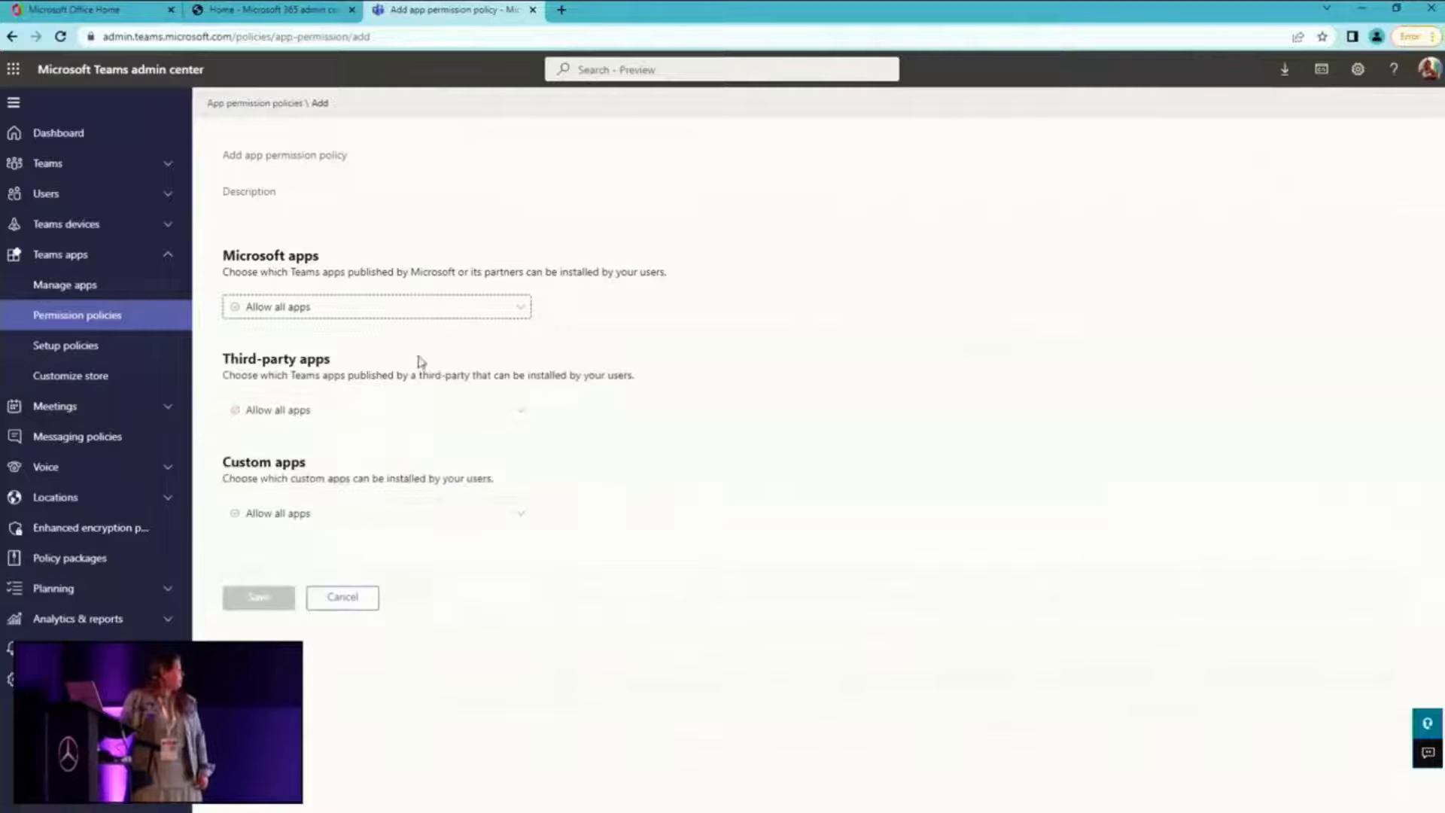
{"action": "left_click", "coordinate": [401, 418]}
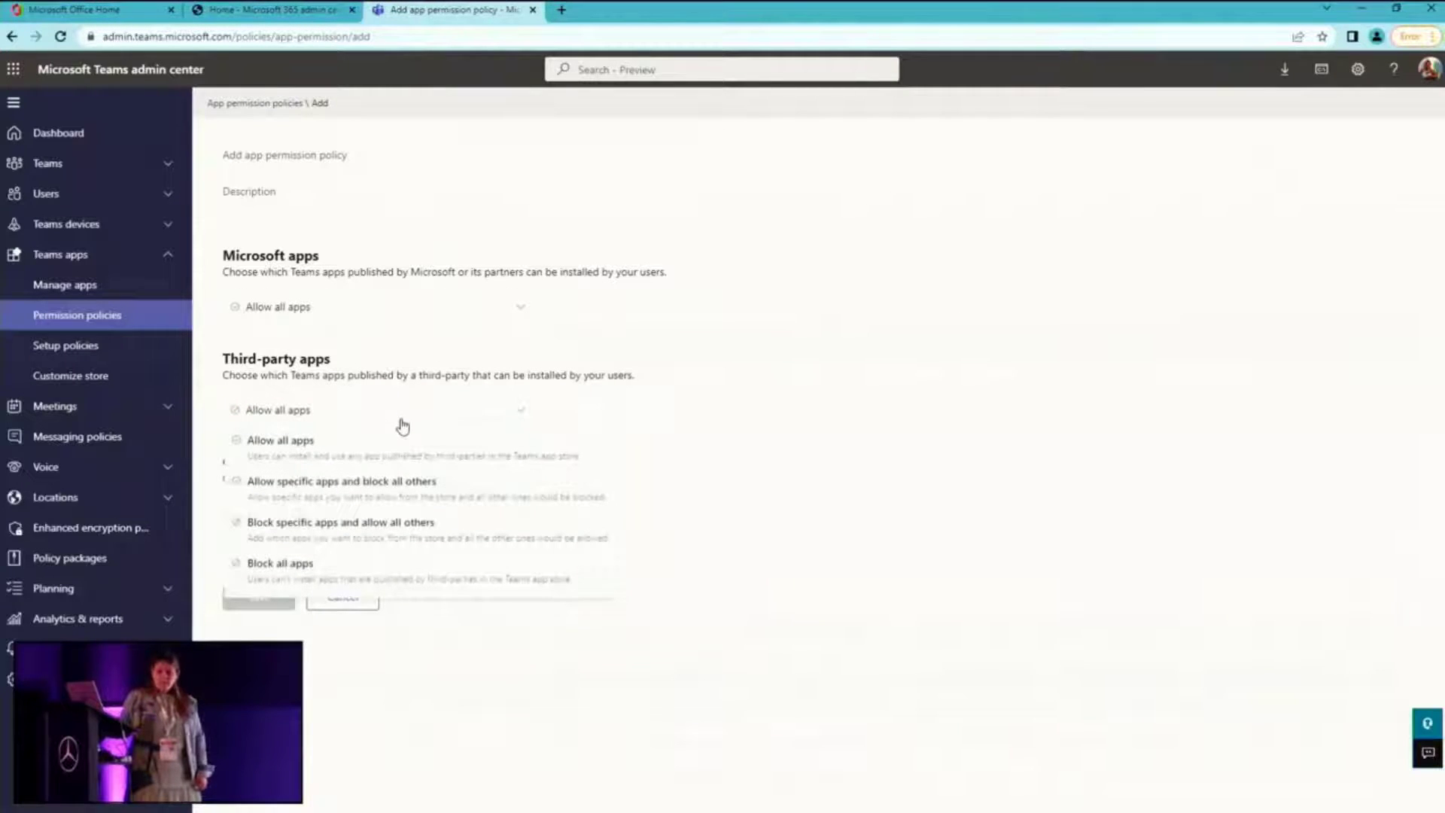
{"action": "left_click", "coordinate": [402, 424]}
{"action": "left_click", "coordinate": [344, 515]}
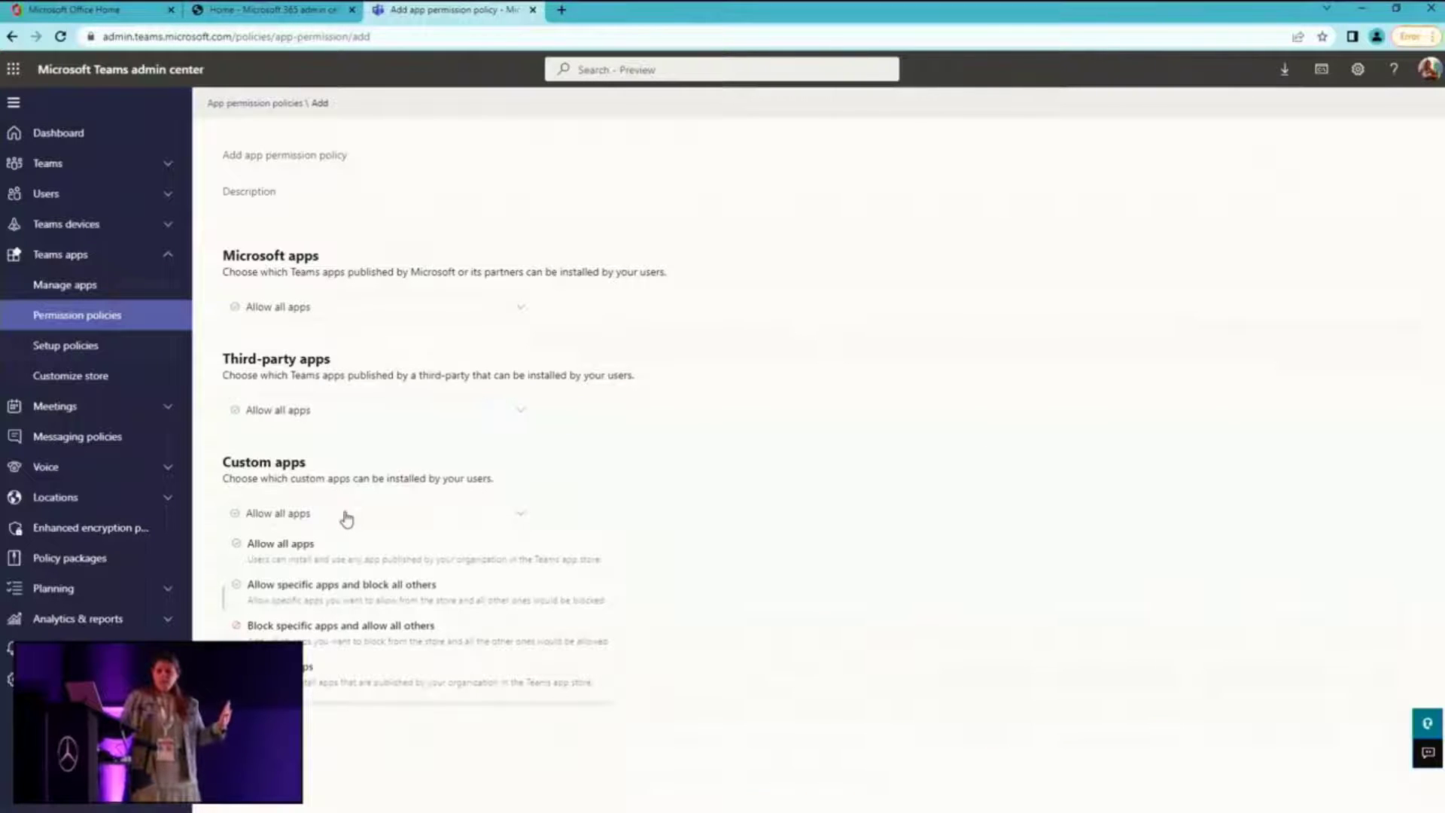
{"action": "left_click", "coordinate": [346, 518]}
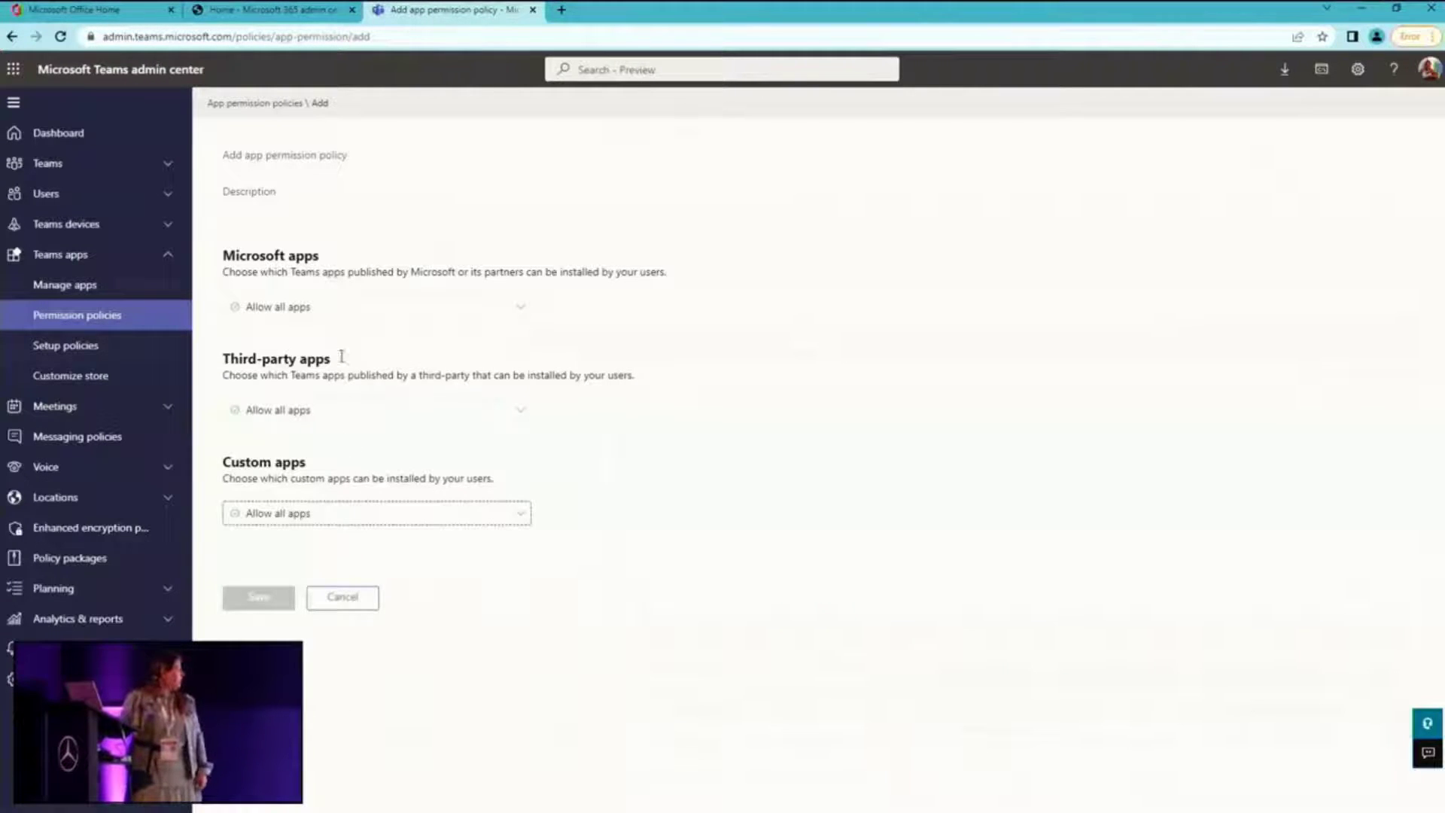
{"action": "left_click", "coordinate": [346, 602]}
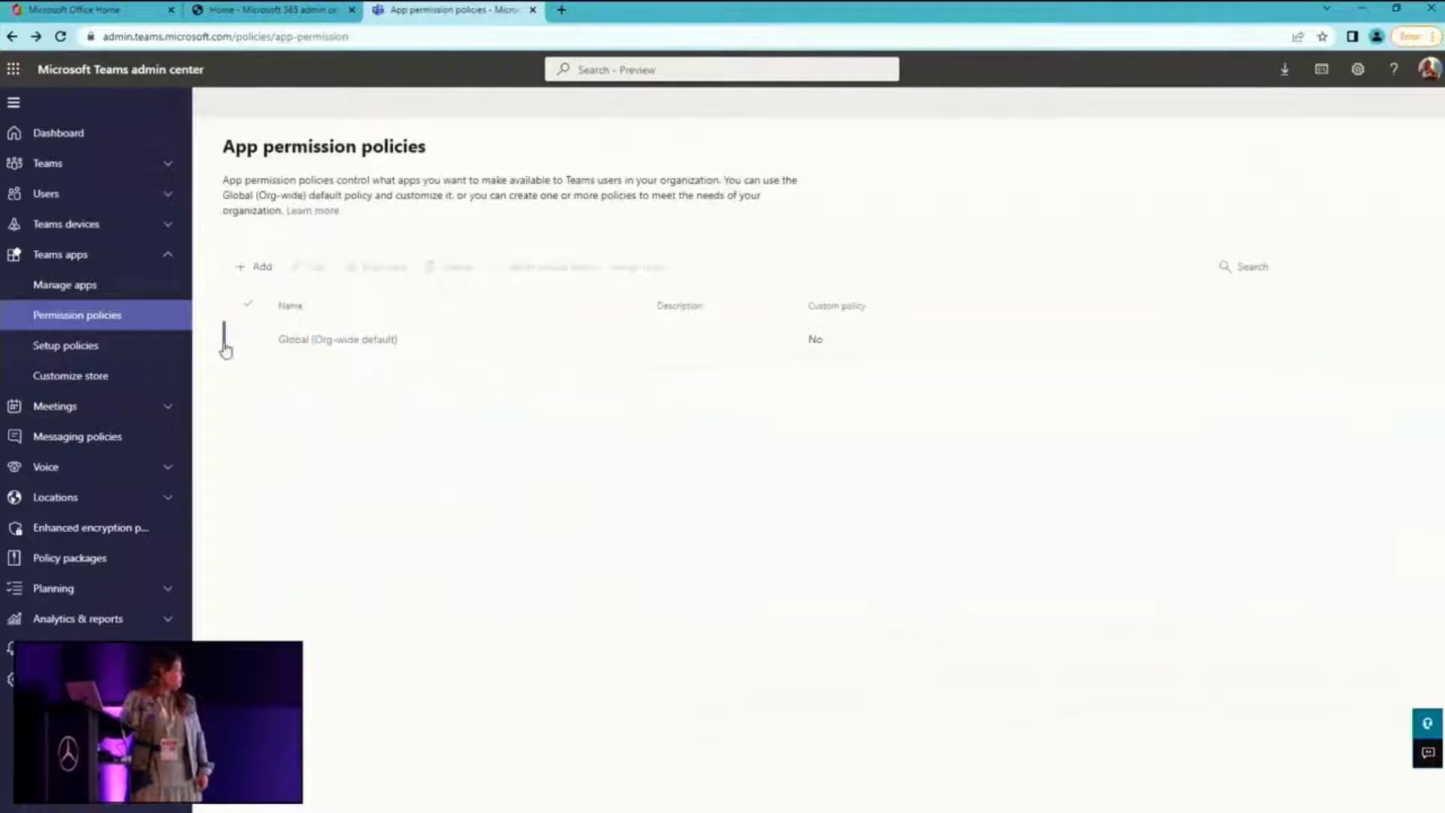
- Check the actions available for the Global (Org-wide default) permission policy and open the app setup policies overview
{"action": "left_click", "coordinate": [244, 334]}
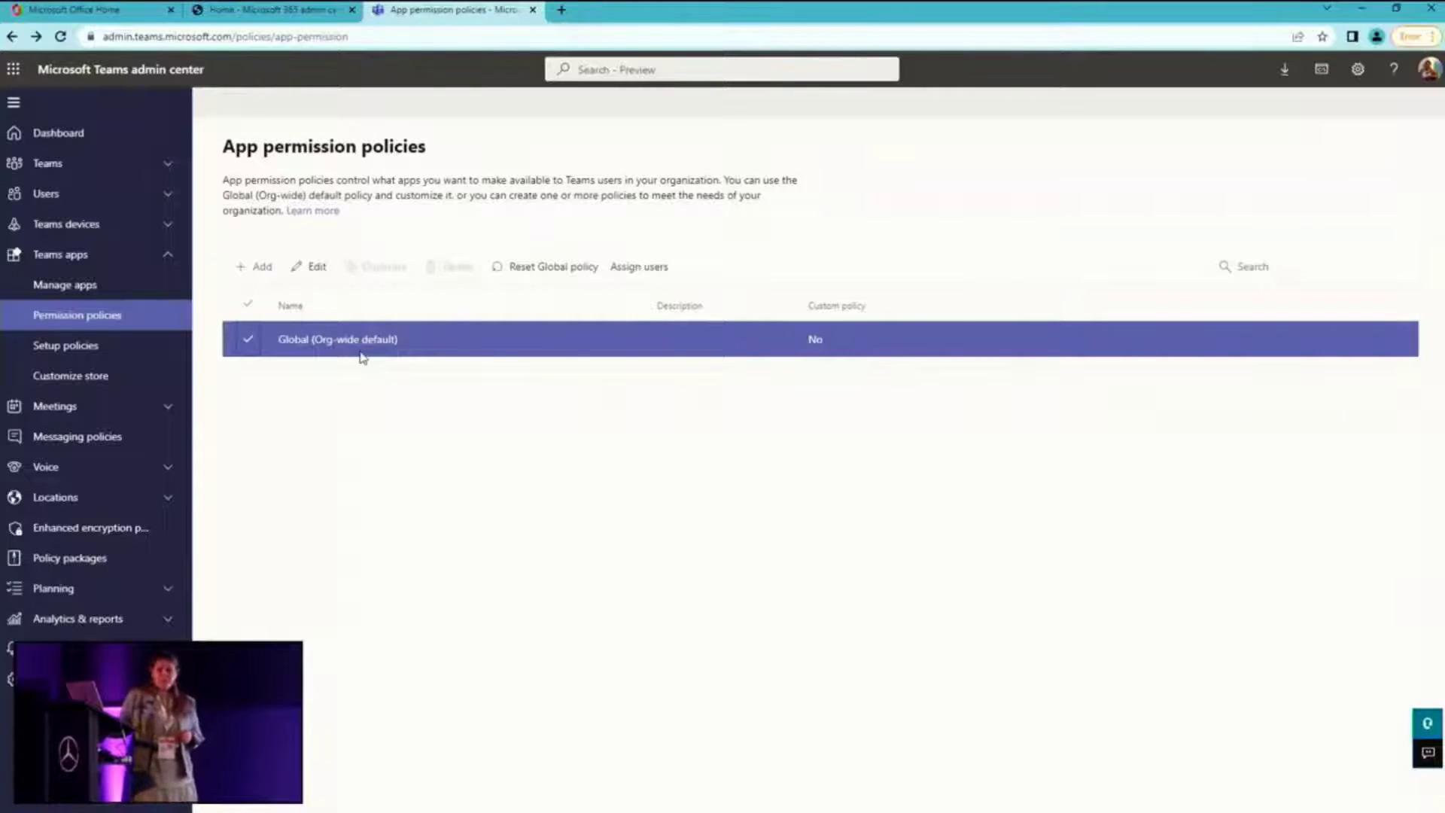
{"action": "left_click", "coordinate": [65, 348]}
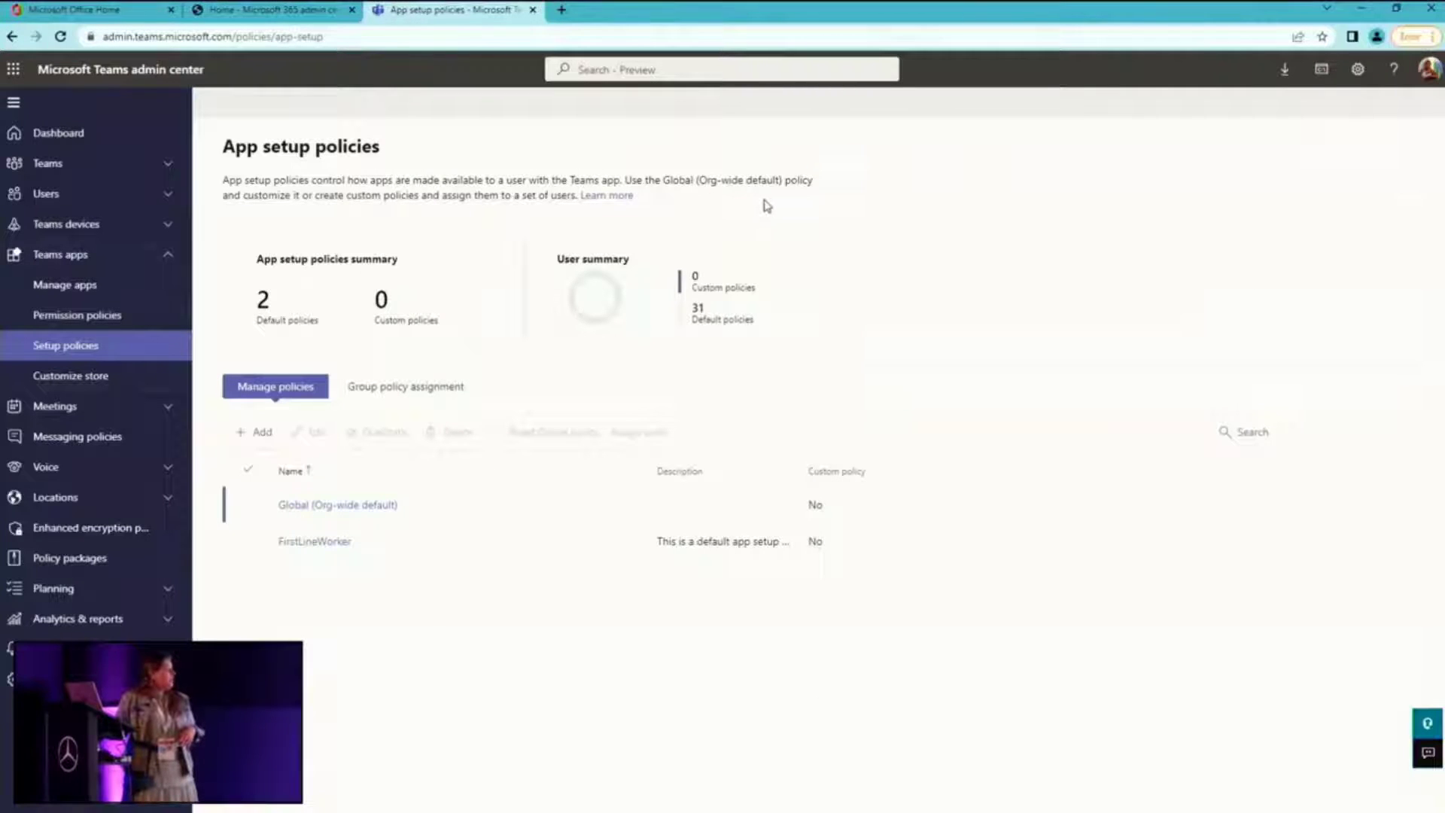
{"action": "left_click_drag", "start_coordinate": [438, 201], "coordinate": [498, 231]}
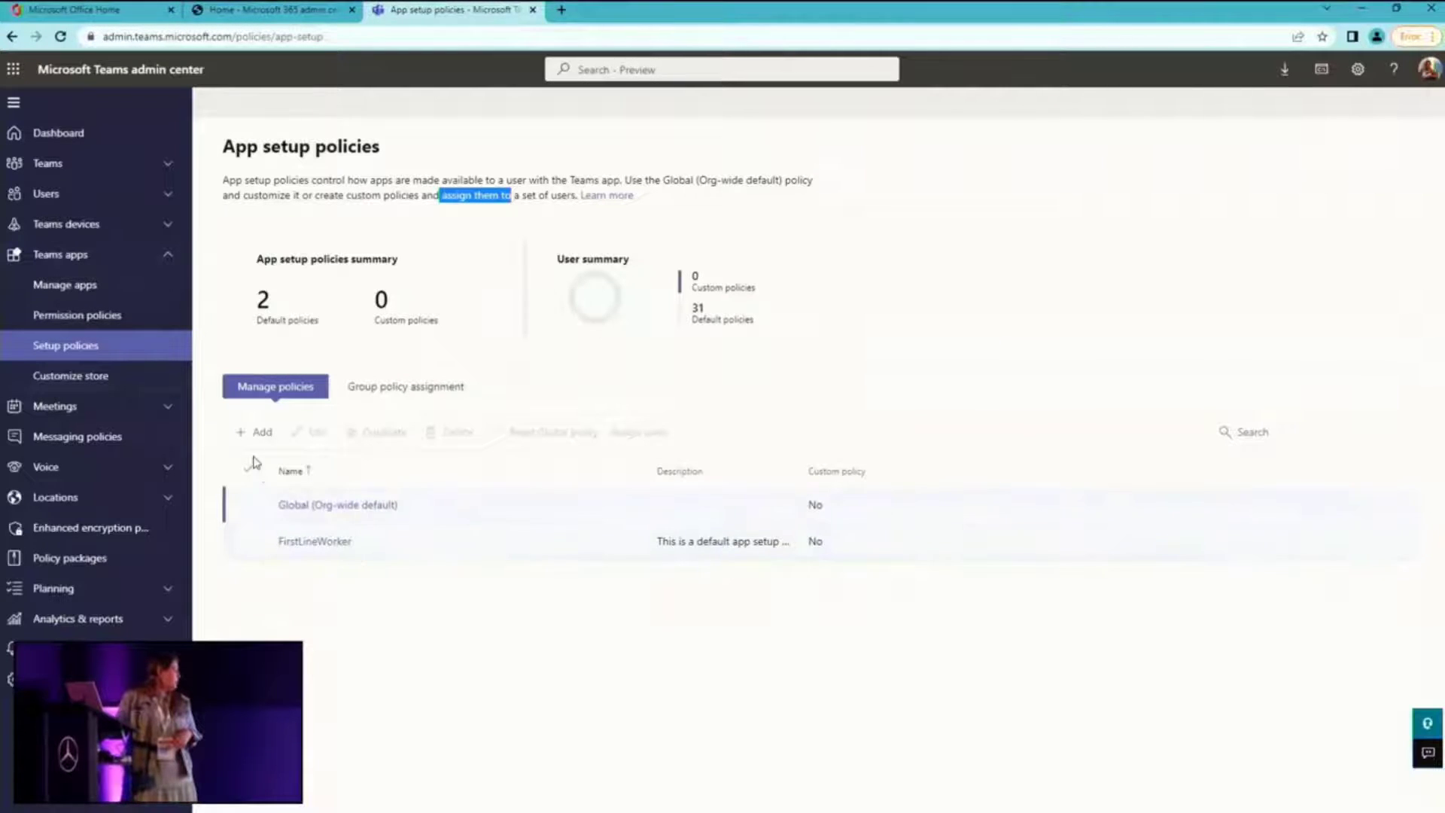
- Open a new app setup policy and examine its custom app upload, user pinning, installed apps and pinned apps options
{"action": "left_click", "coordinate": [262, 434]}
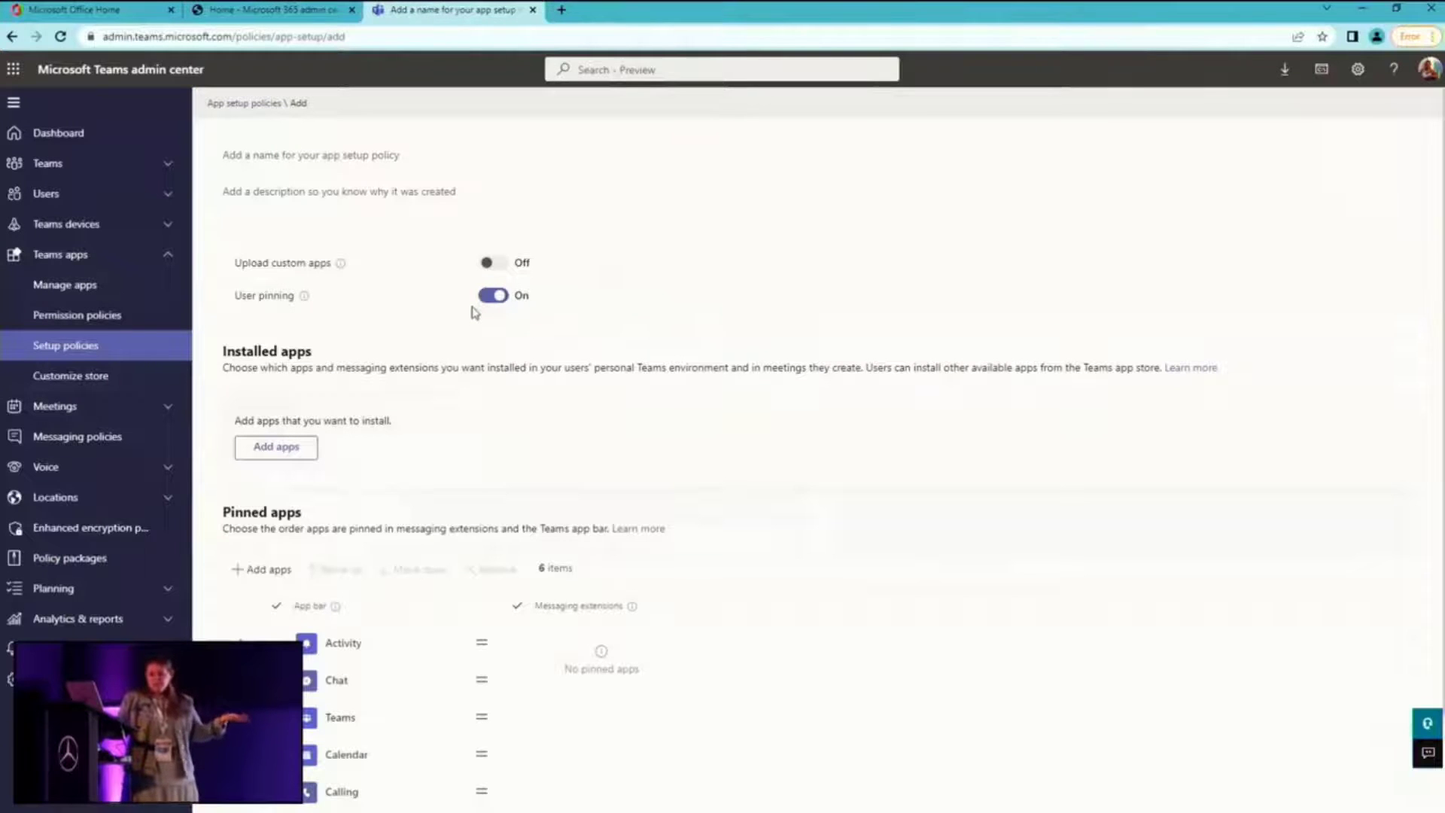
{"action": "scroll", "coordinate": [474, 312], "scroll_direction": "down", "scroll_amount": 1}
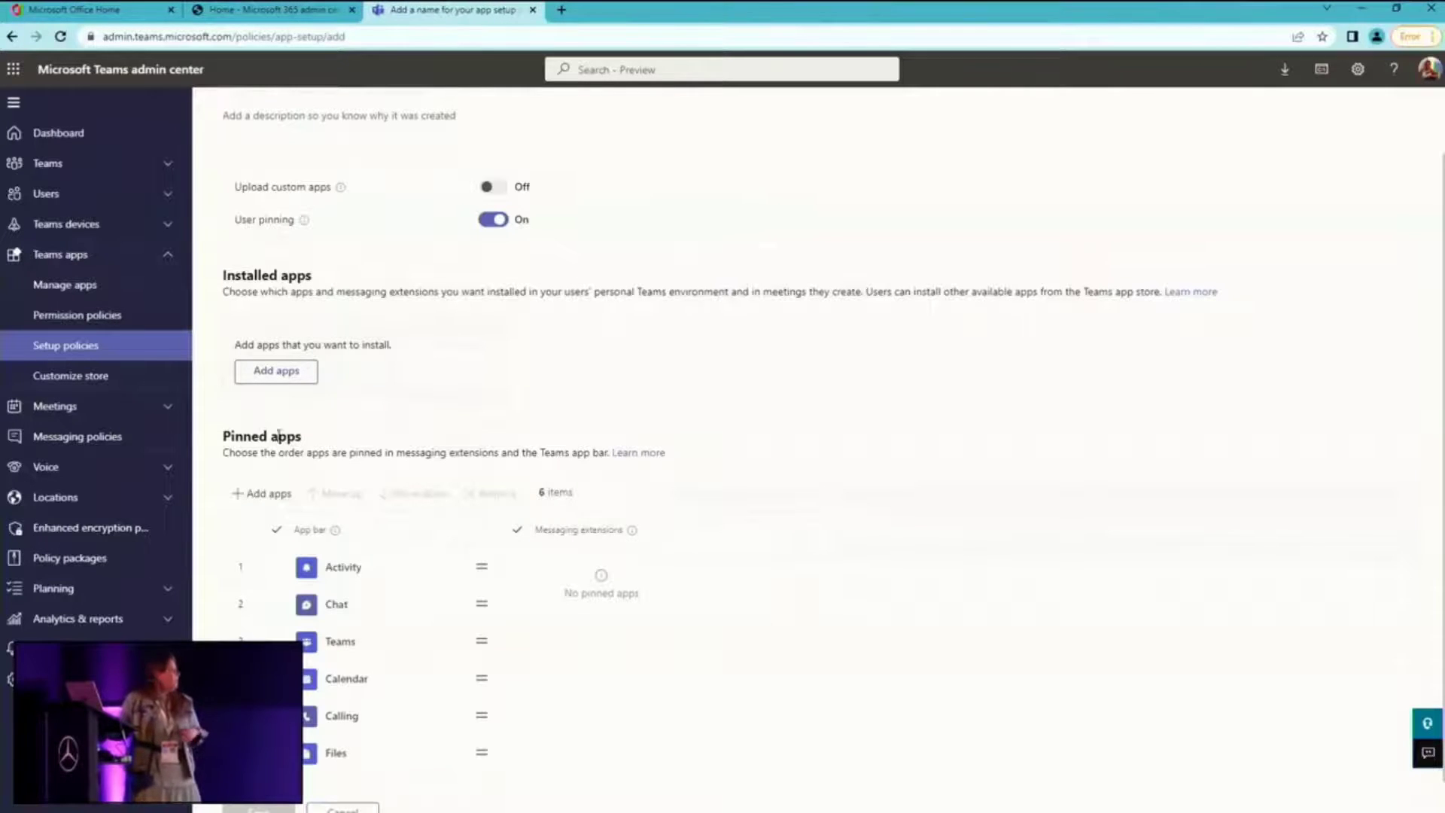
{"action": "scroll", "coordinate": [277, 400], "scroll_direction": "down", "scroll_amount": 1}
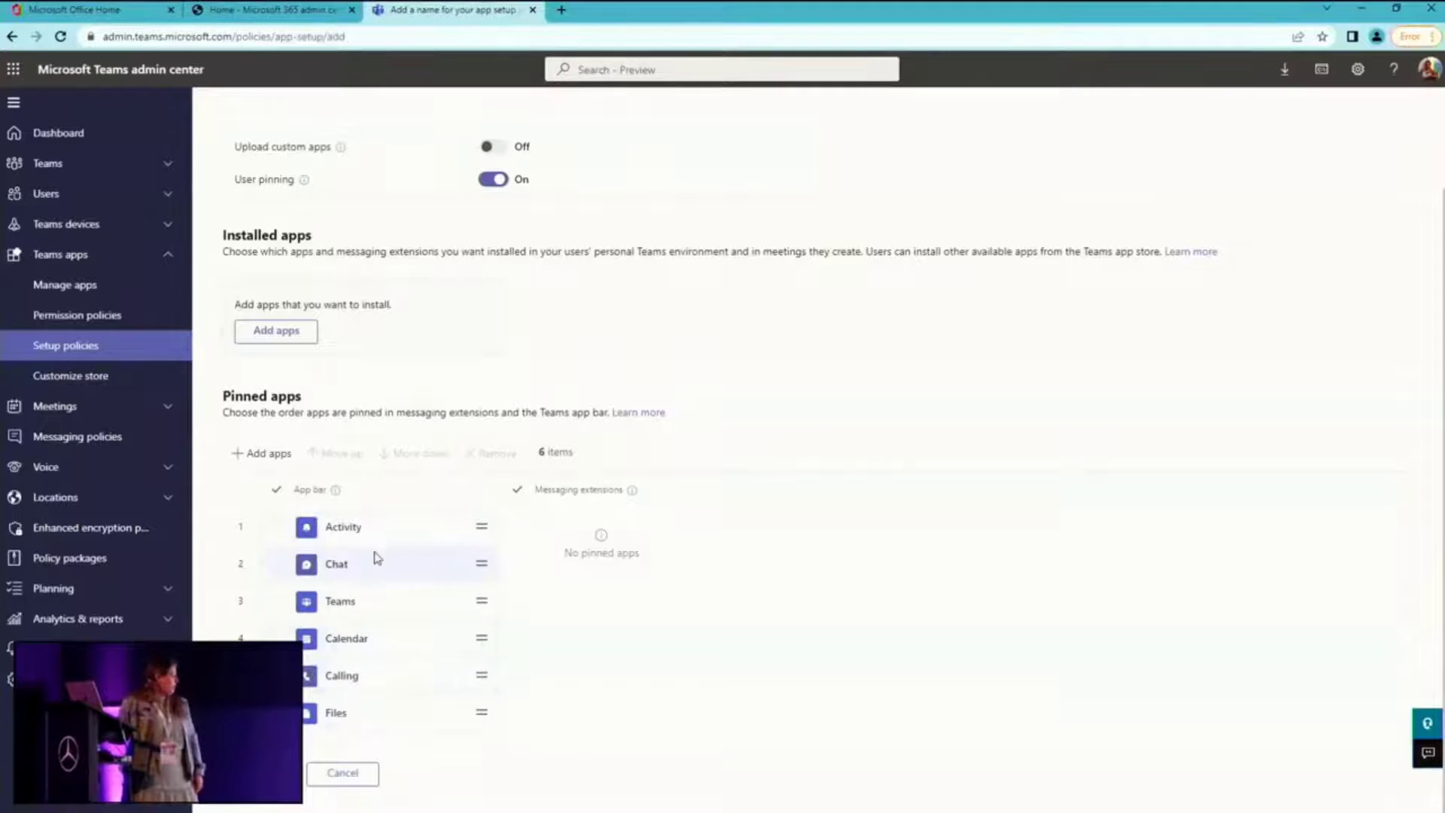
{"action": "left_click_drag", "start_coordinate": [223, 397], "coordinate": [313, 394]}
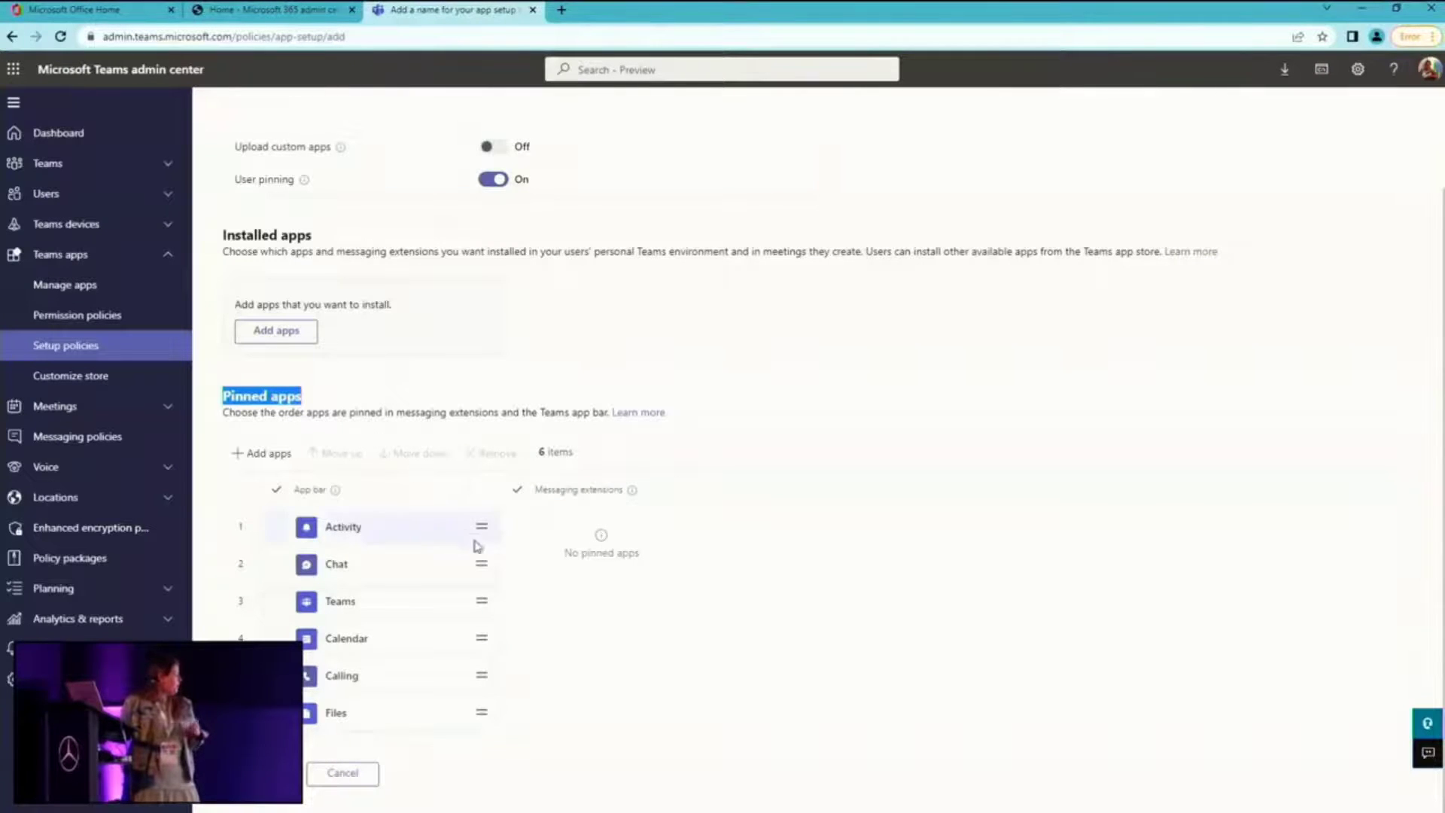
{"action": "left_click", "coordinate": [267, 525]}
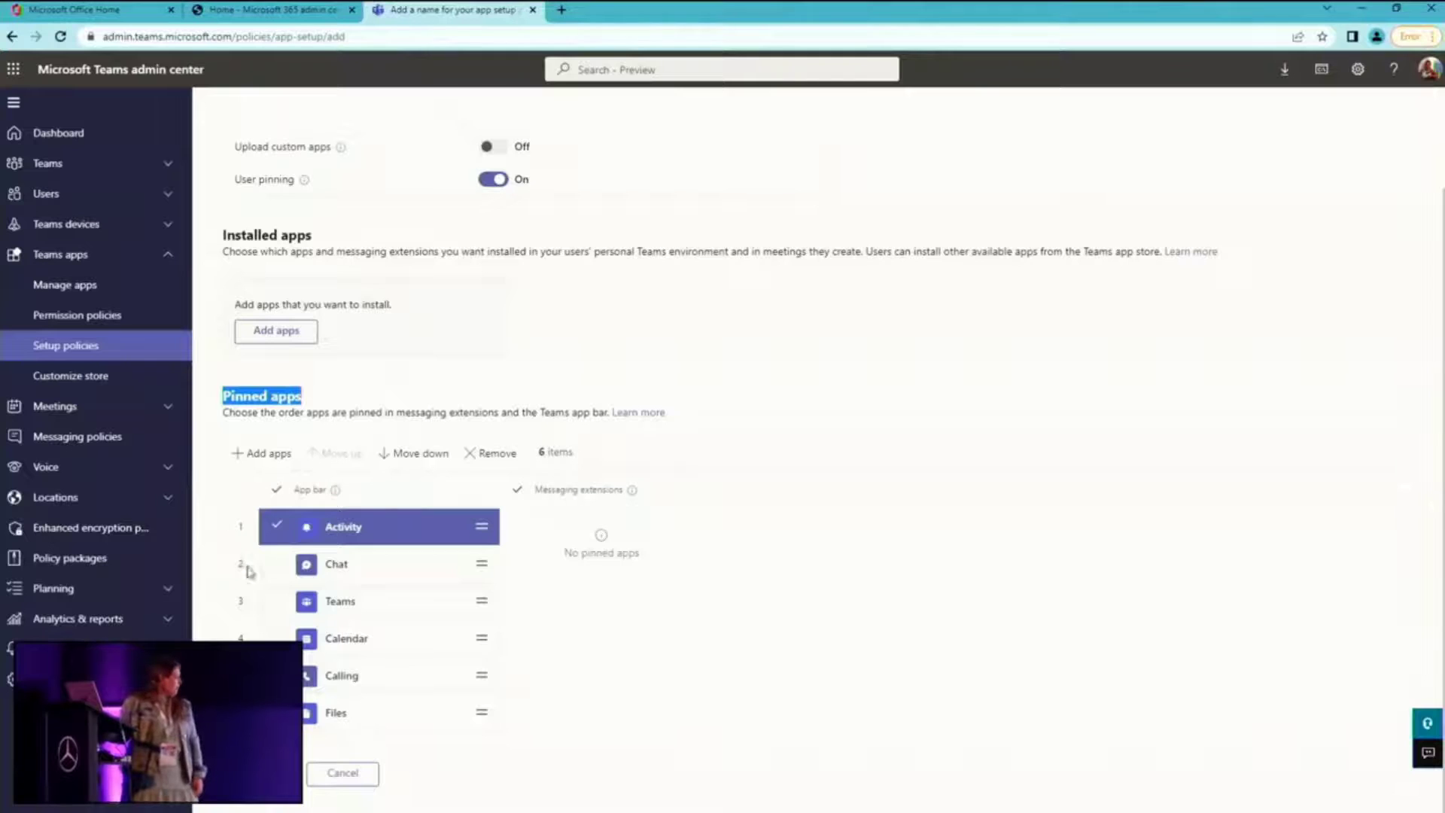
{"action": "left_click", "coordinate": [276, 525]}
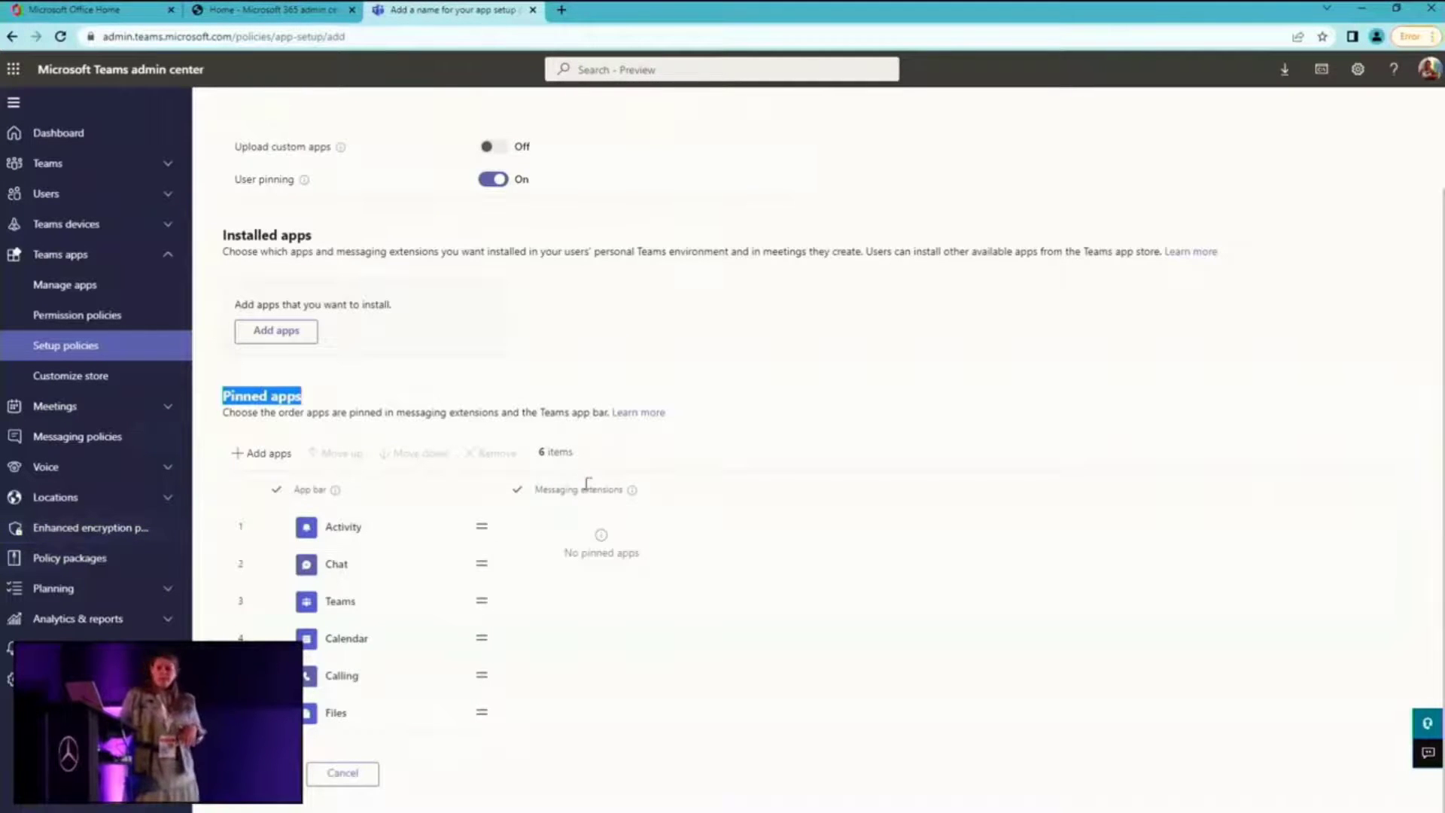
- Open the app store customization page and review its organization logo, logomark, background image and text color options
{"action": "left_click", "coordinate": [79, 382]}
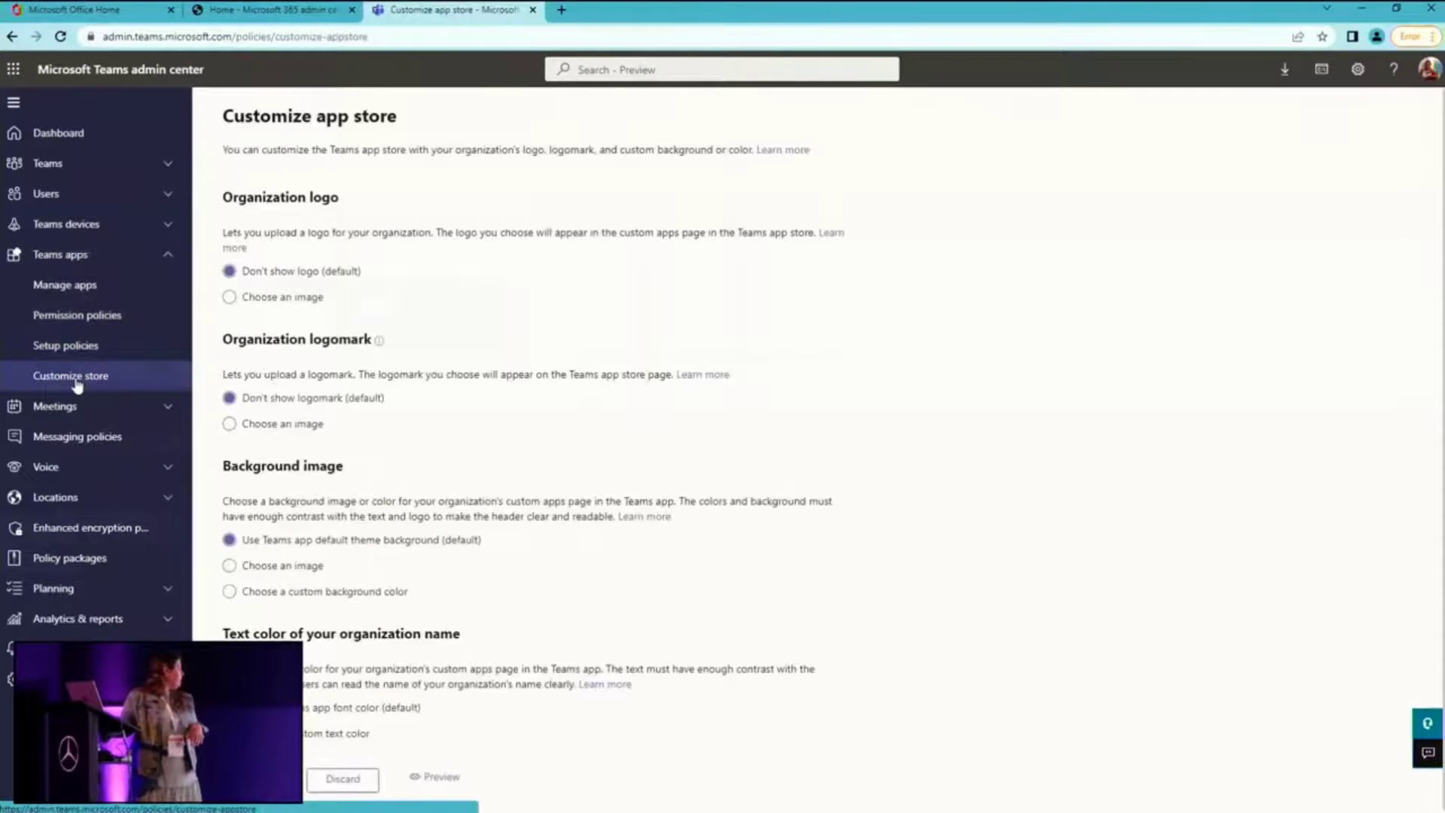
{"action": "scroll", "coordinate": [617, 511], "scroll_direction": "down", "scroll_amount": 1}
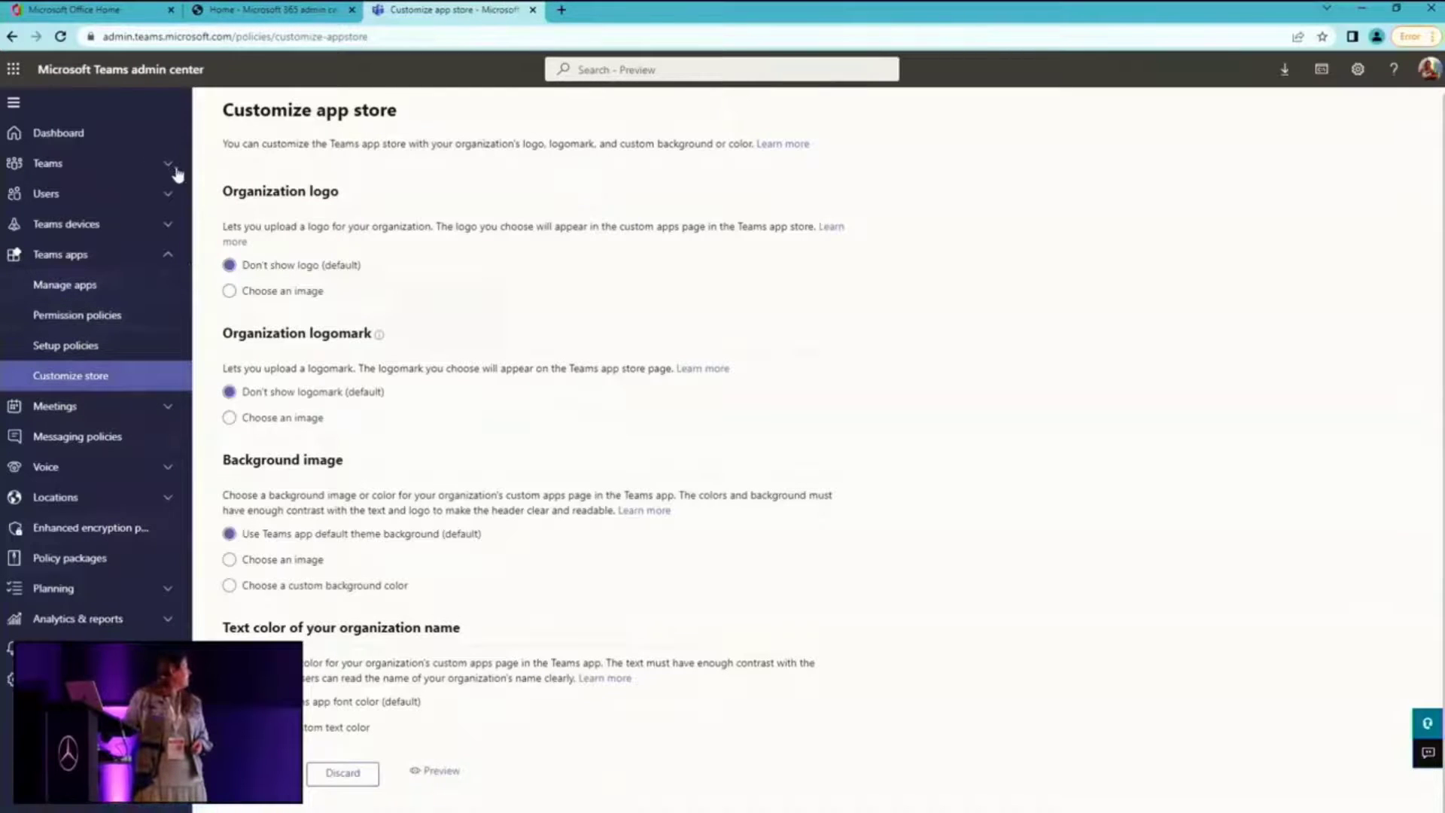
{"action": "double_click", "coordinate": [164, 263]}
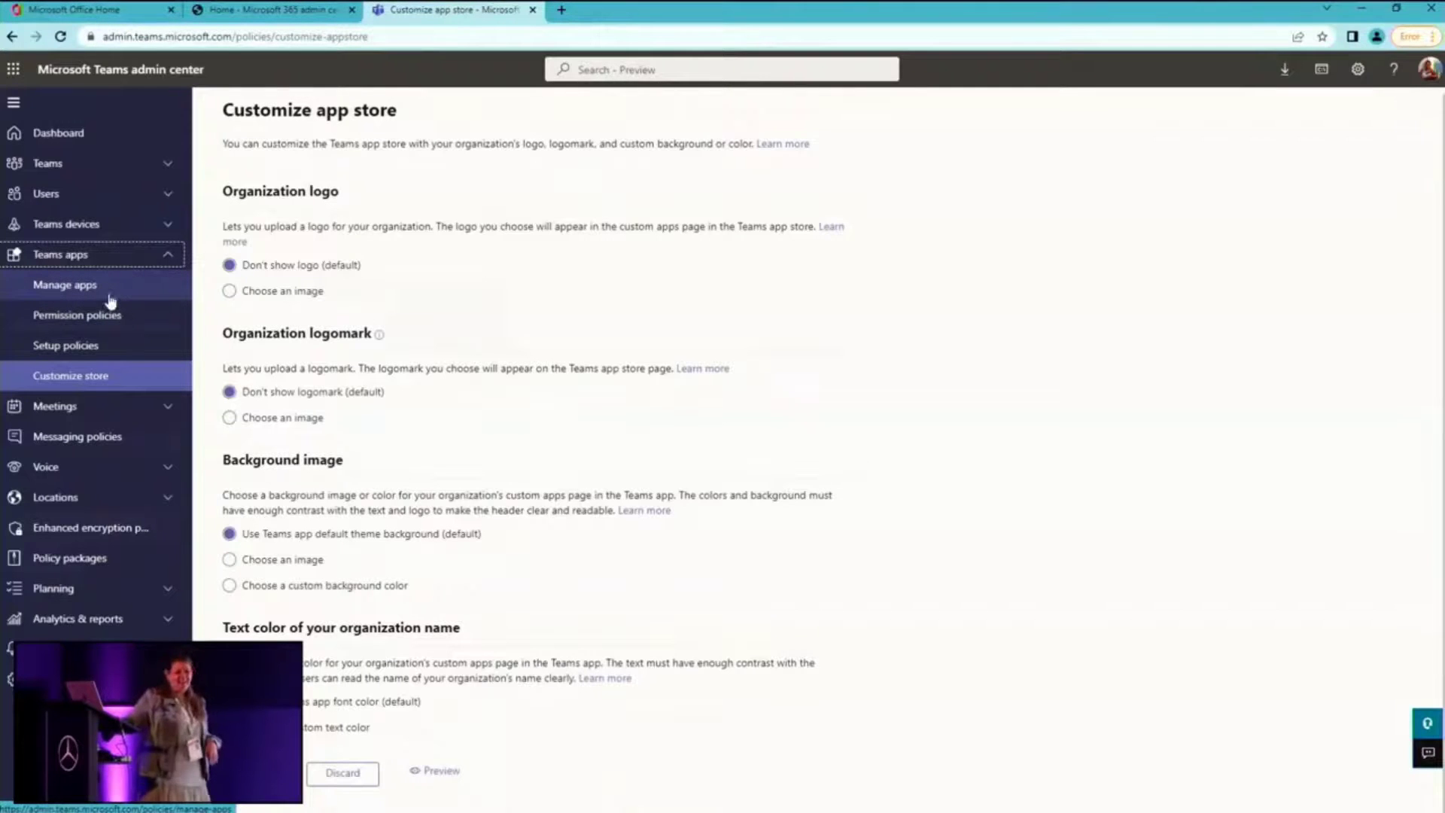
{"action": "double_click", "coordinate": [156, 260]}
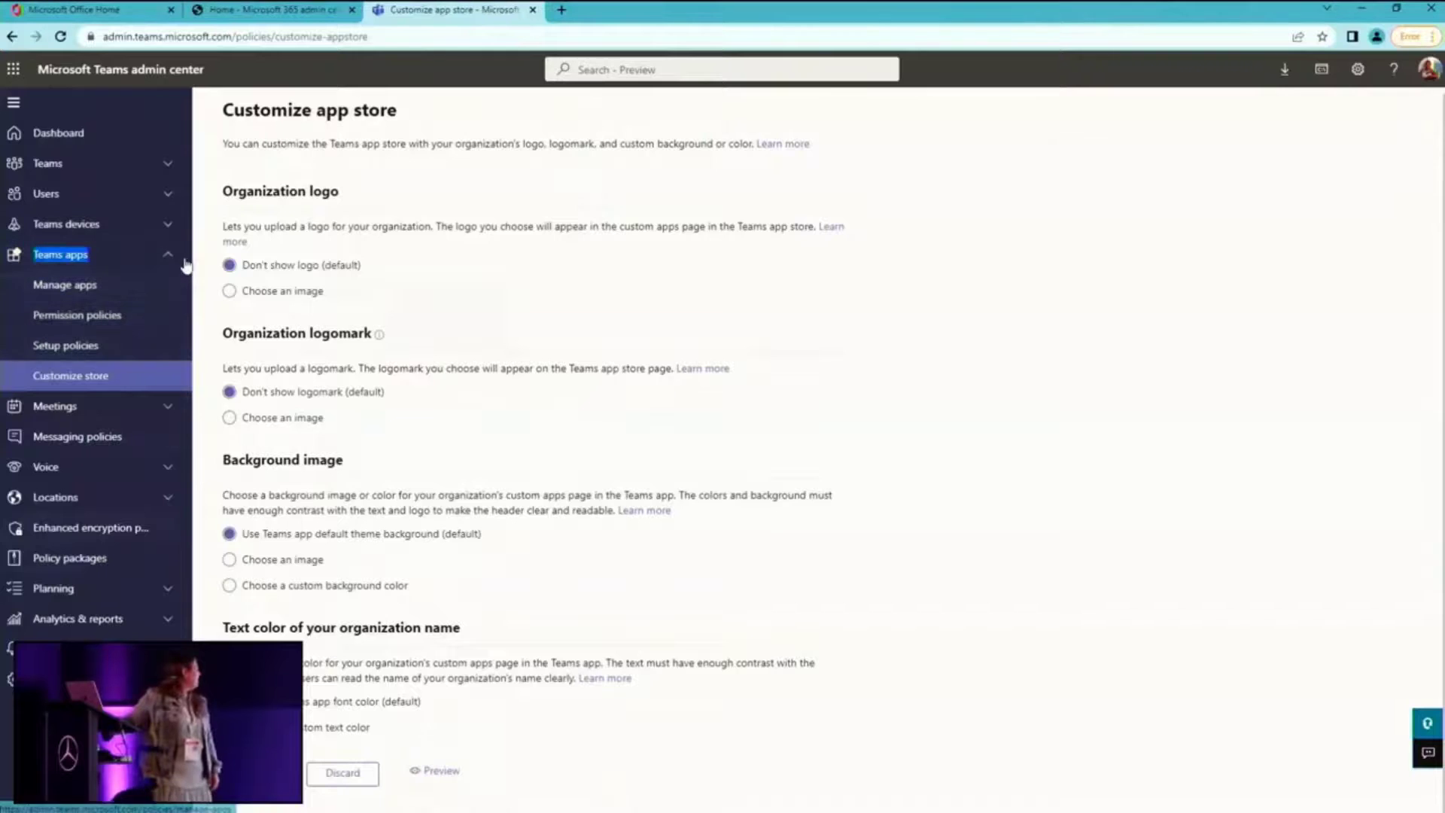